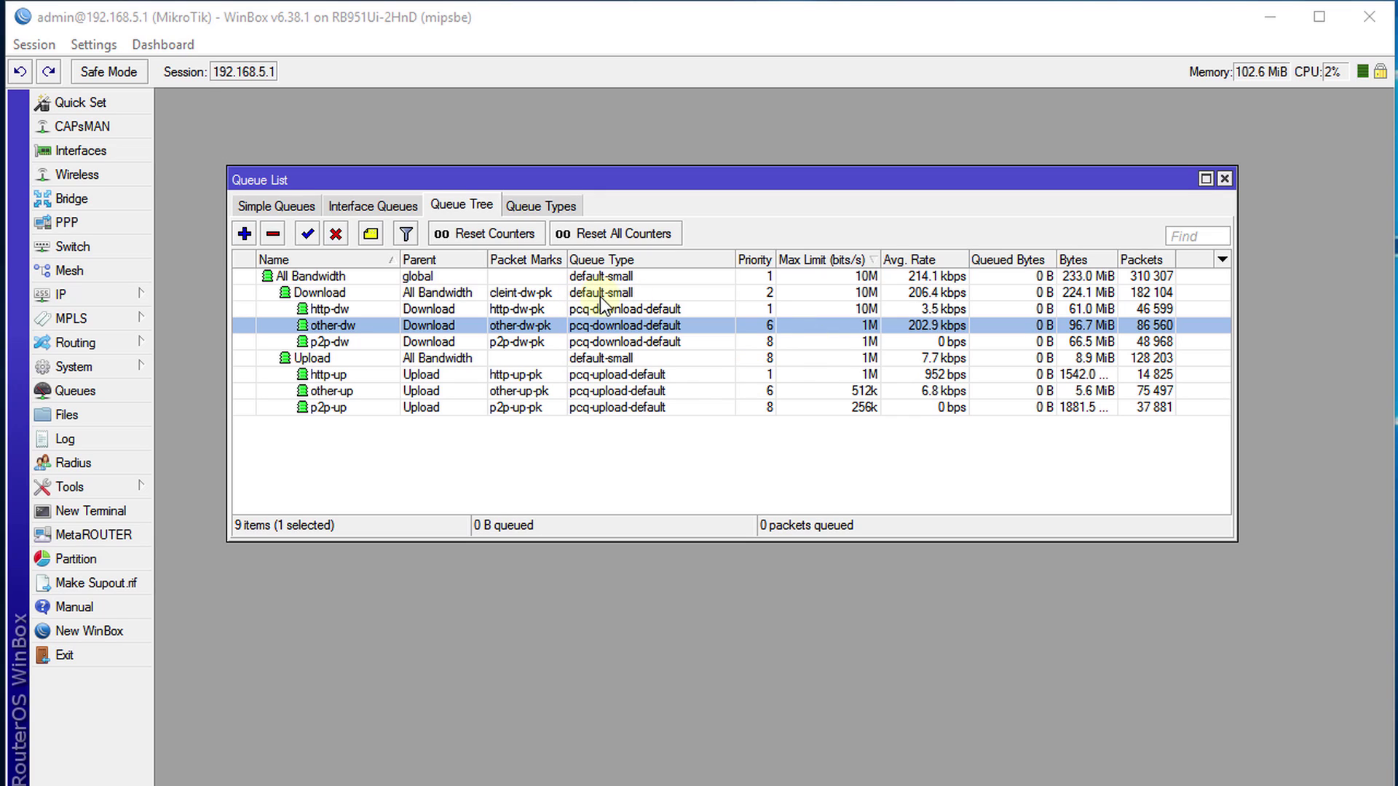
Compare the other-dw and p2p-dw queue rates in the Queue Tree
click(707, 348)
click(715, 322)
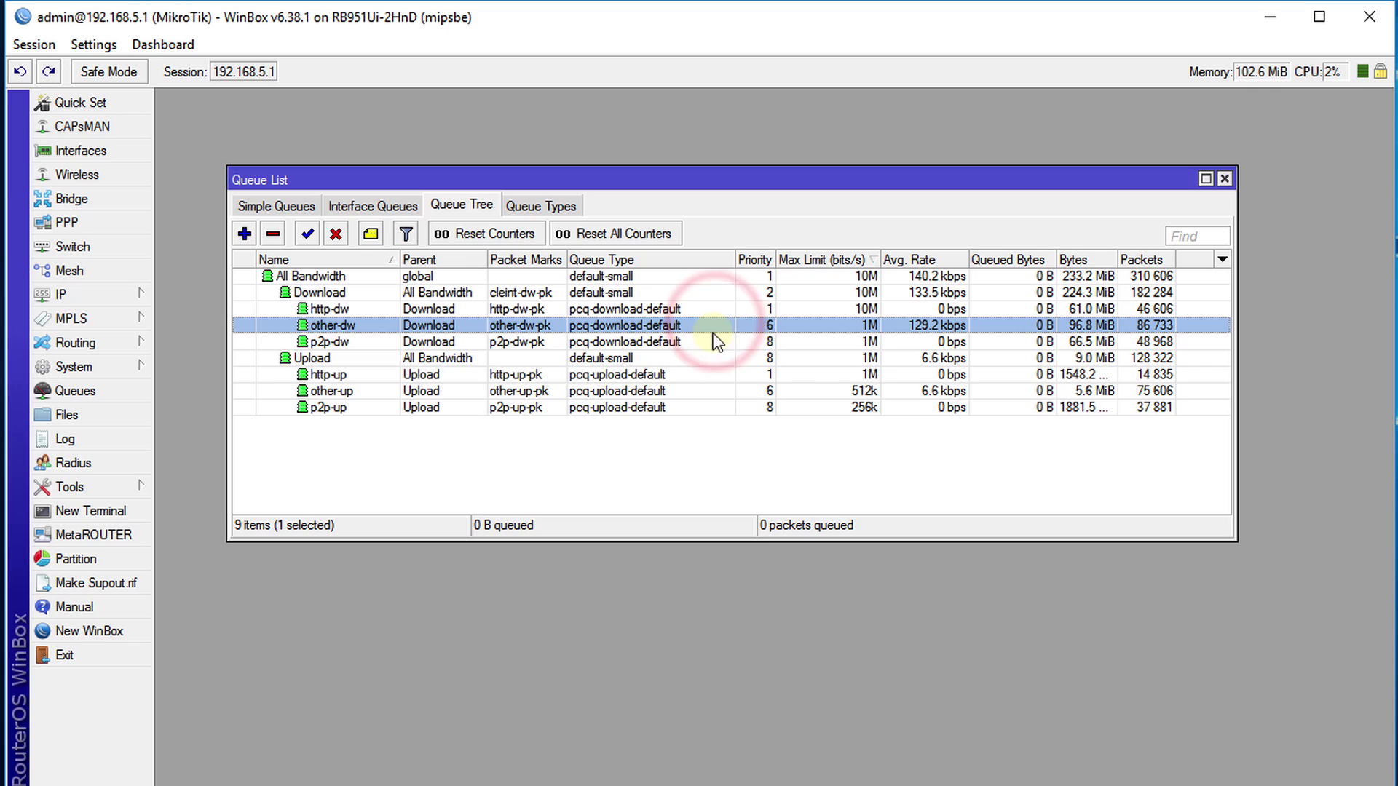
click(715, 340)
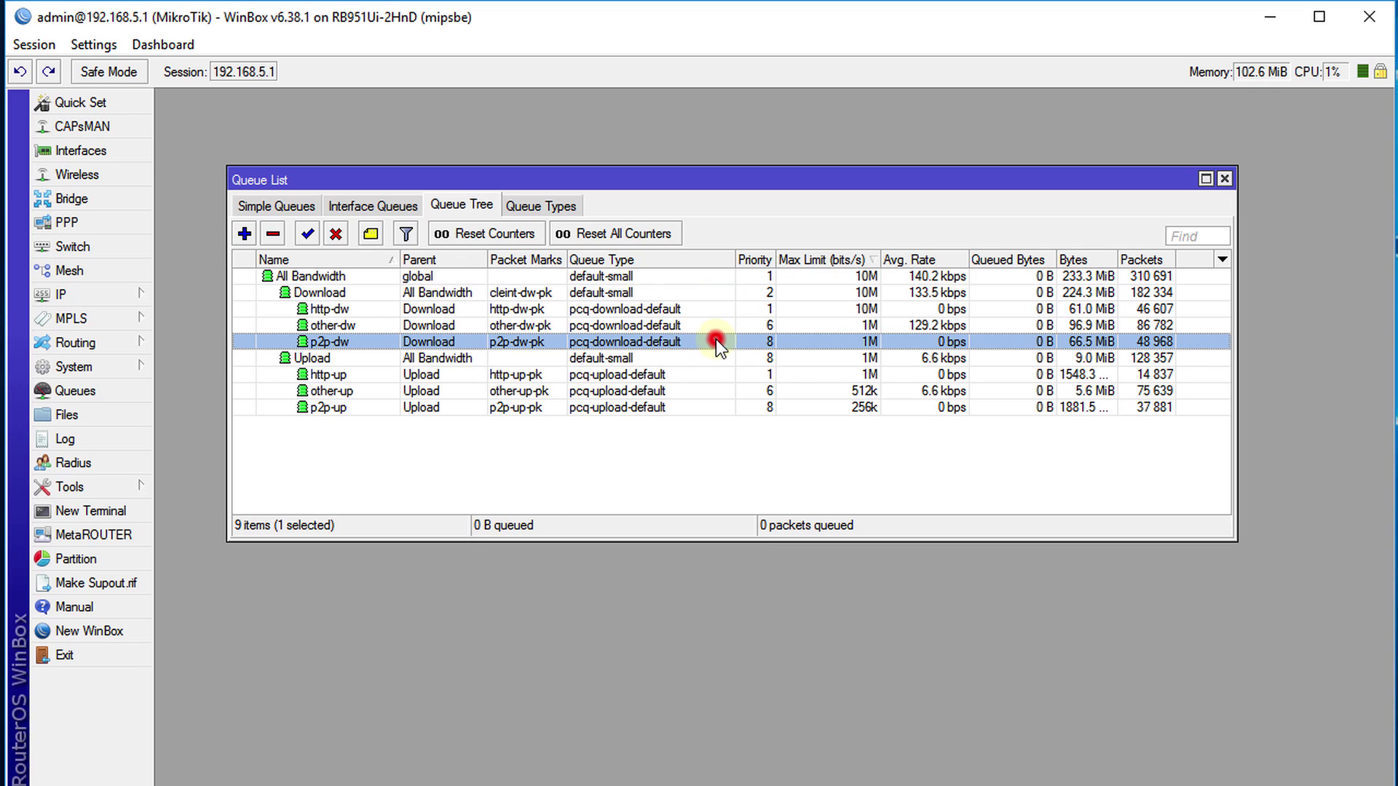
click(715, 325)
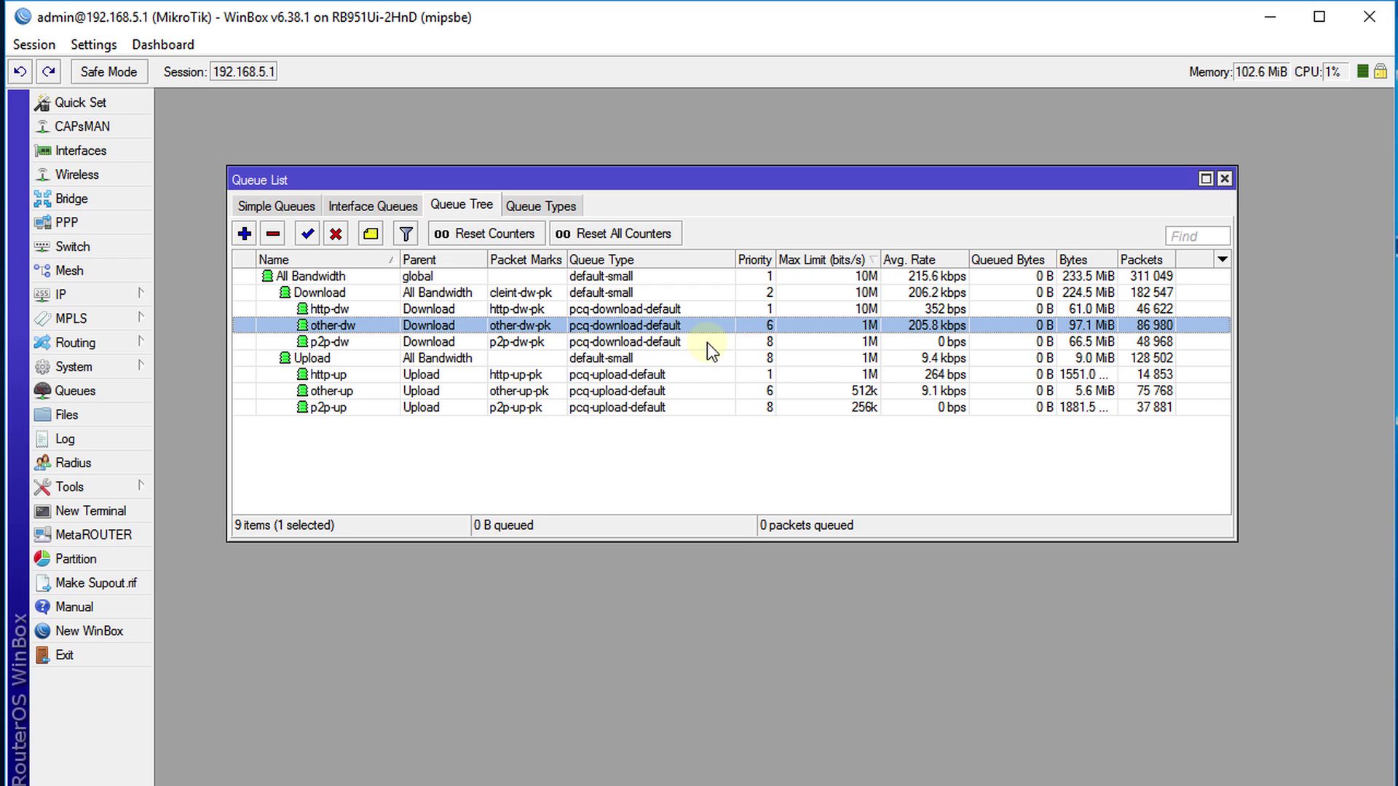
click(832, 342)
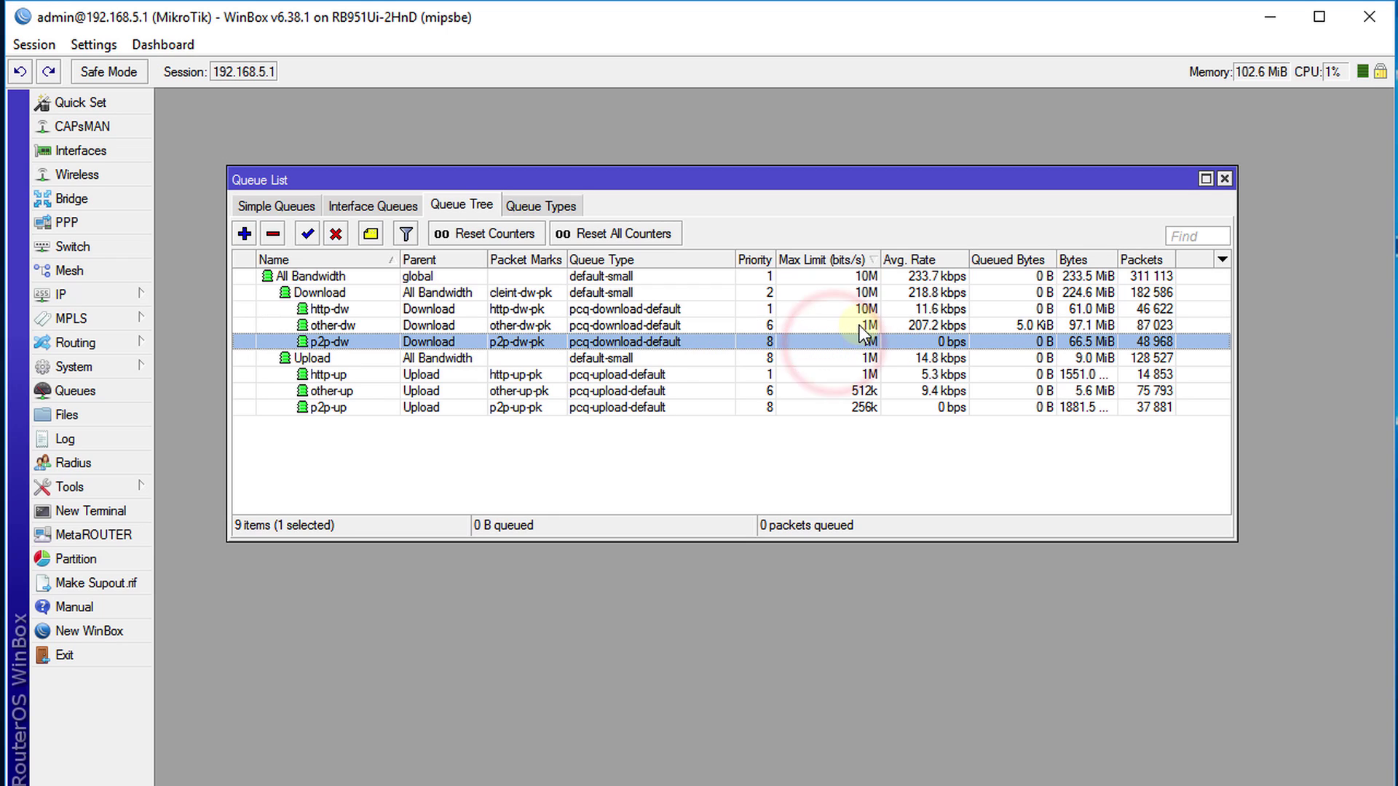
click(863, 325)
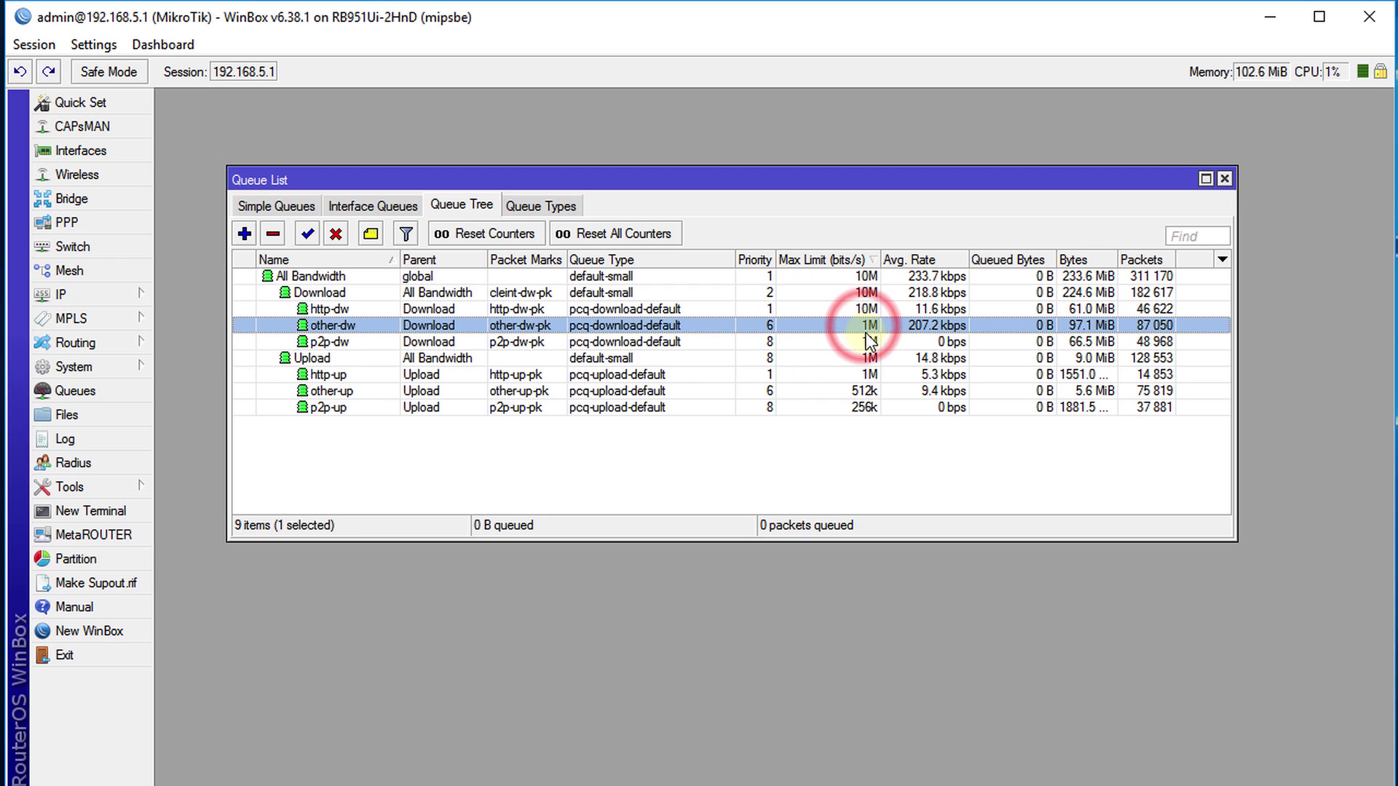
click(869, 343)
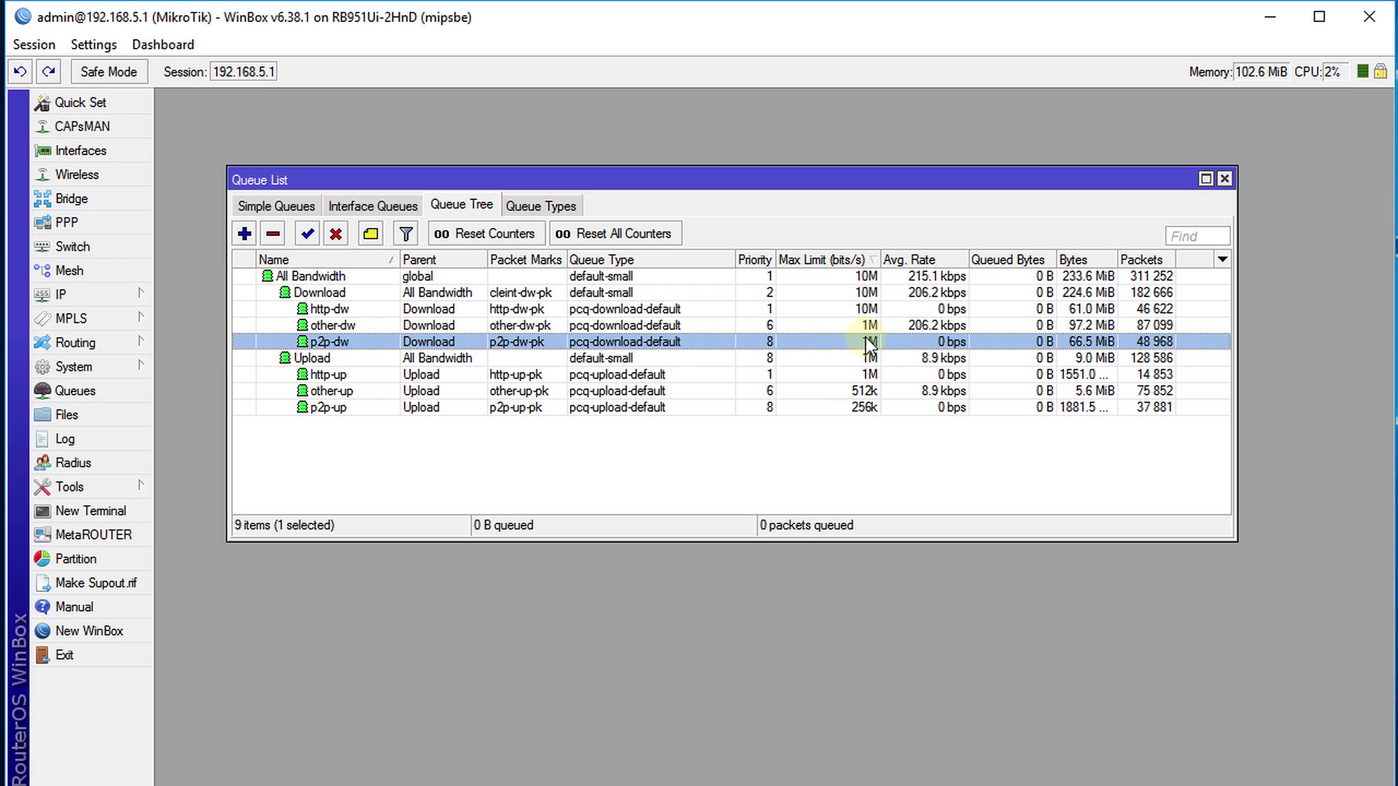
click(867, 324)
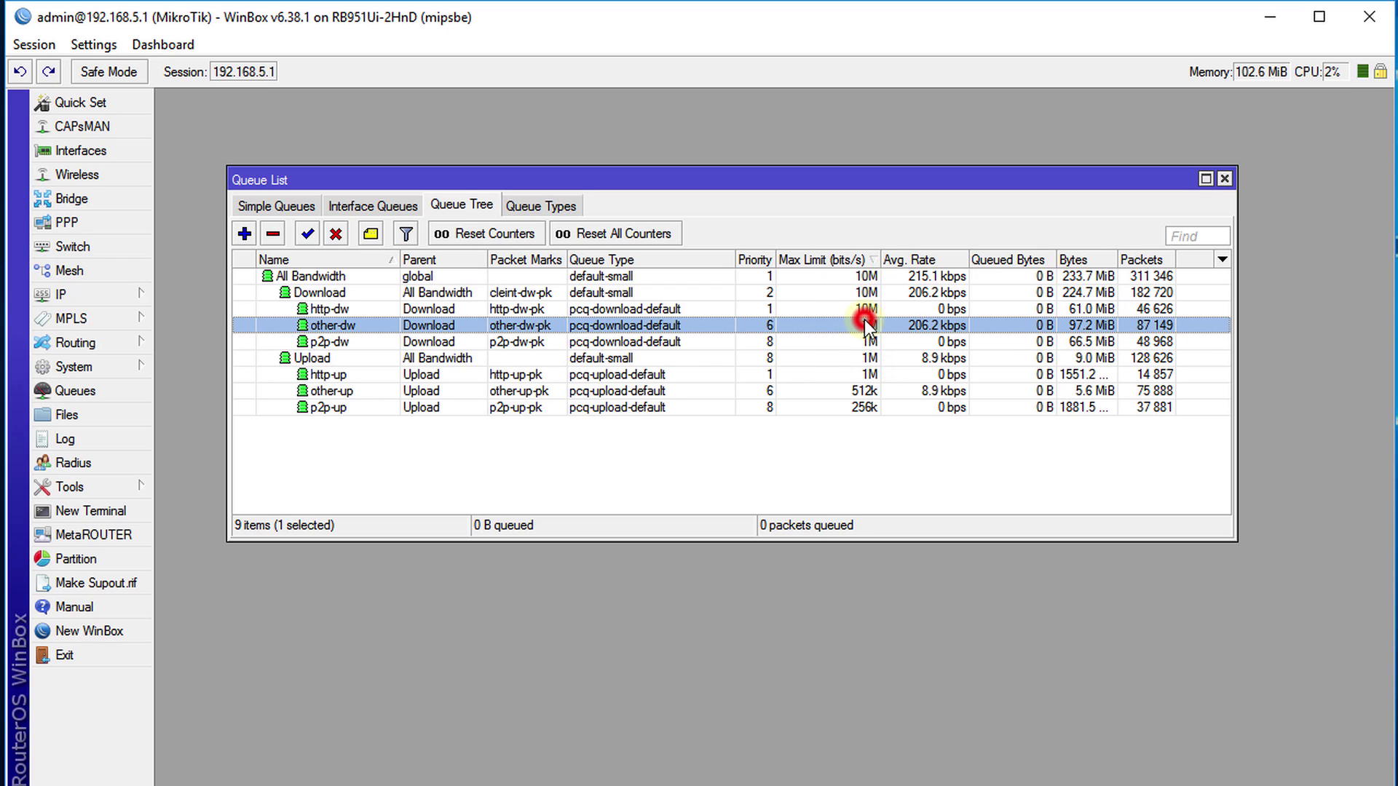
click(797, 343)
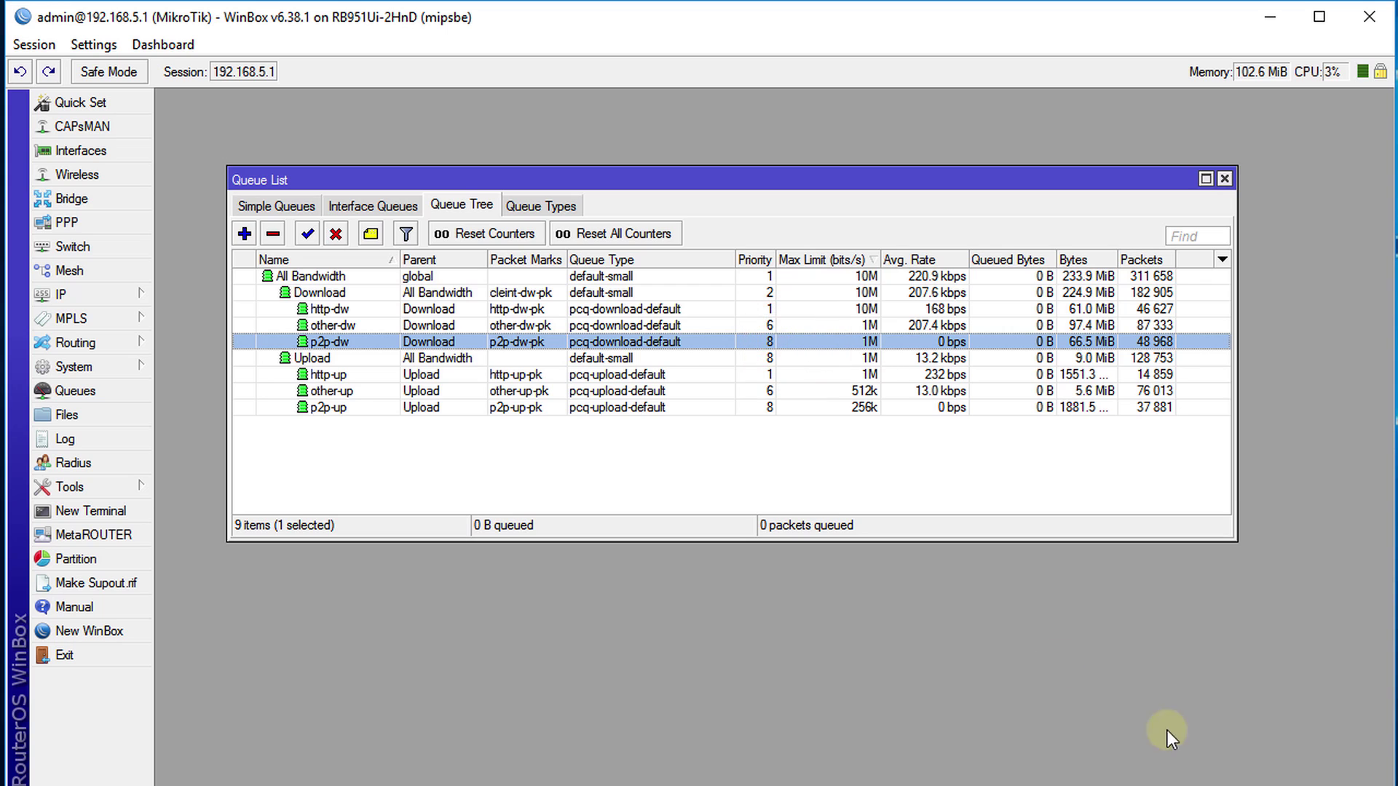
Start the ubuntu torrent in µTorrent, then return to WinBox with other-dw selected
key(alt+Tab)
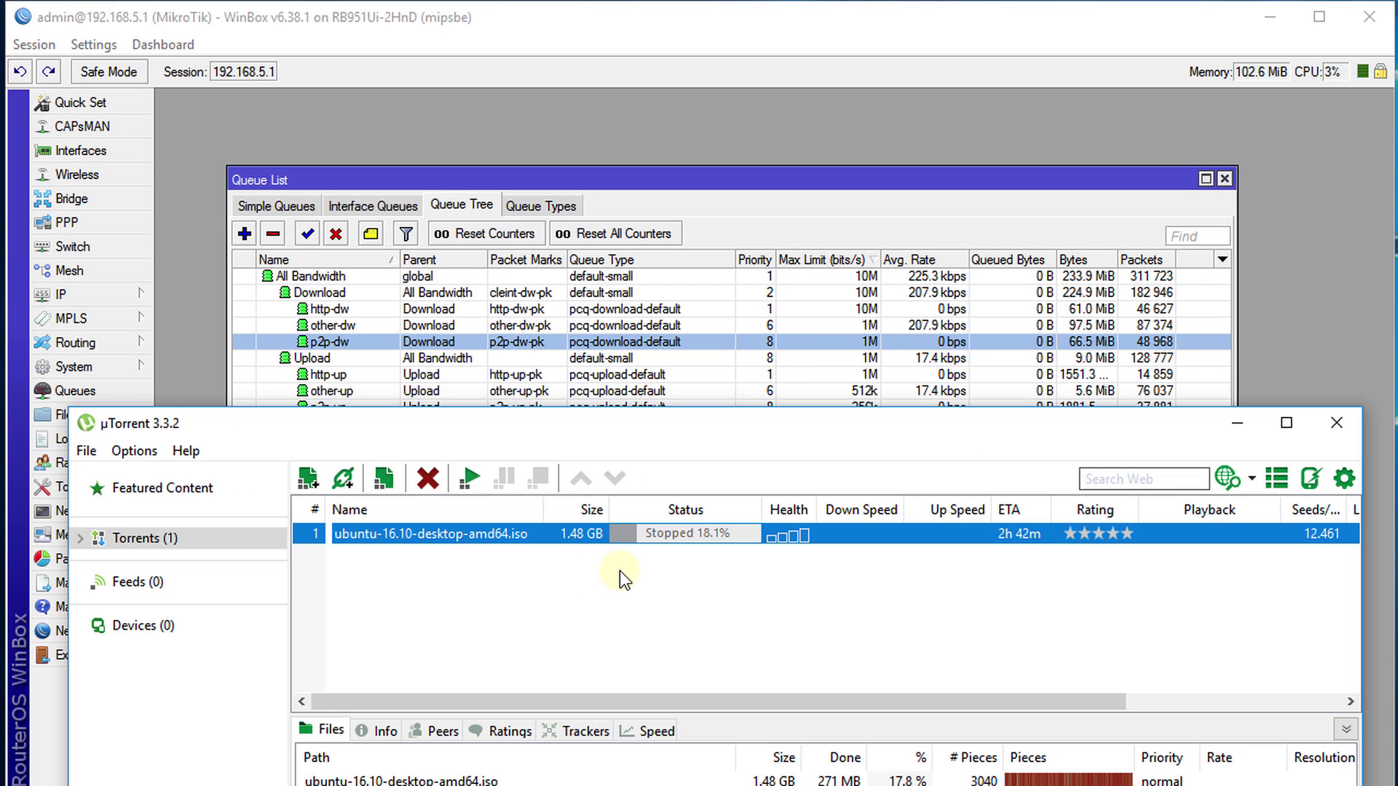
click(454, 489)
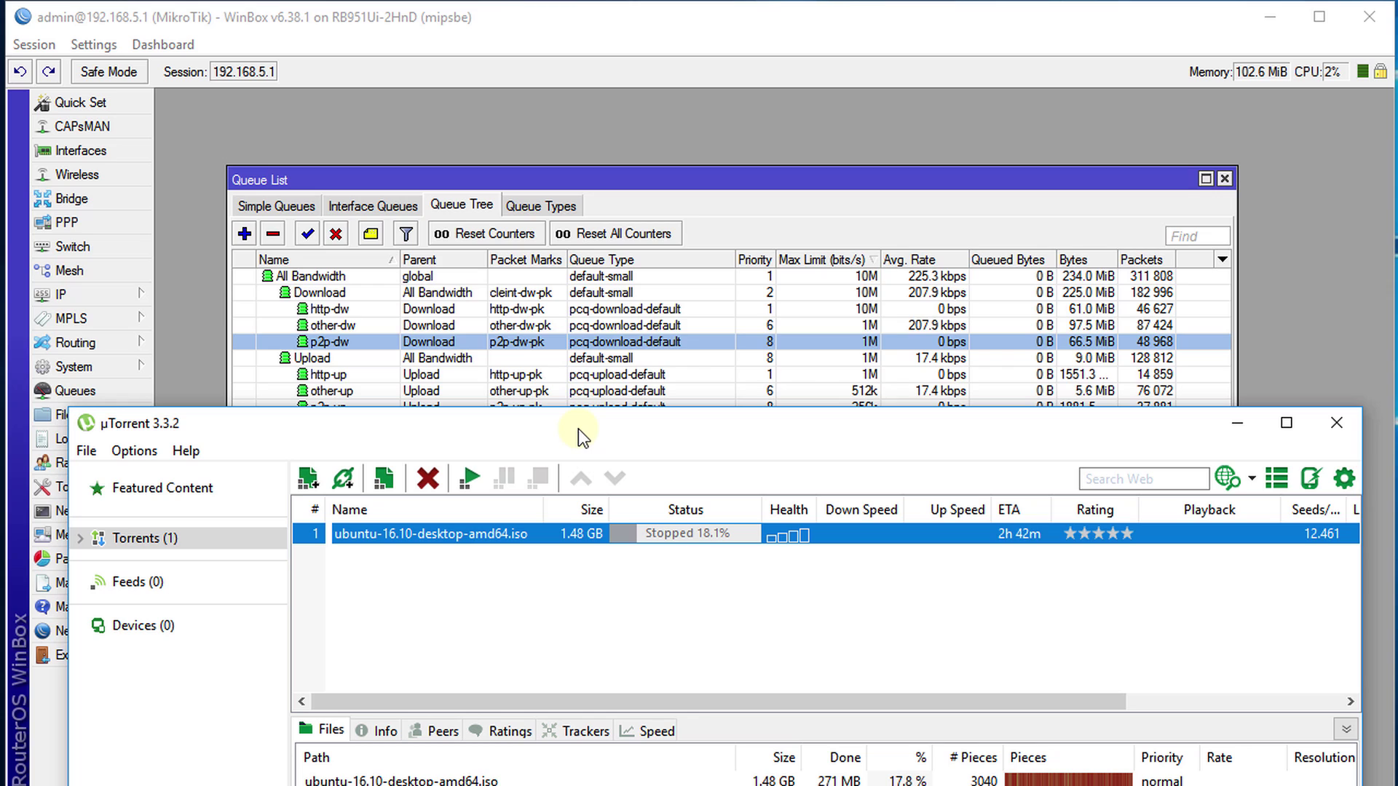
drag(578, 429, 561, 233)
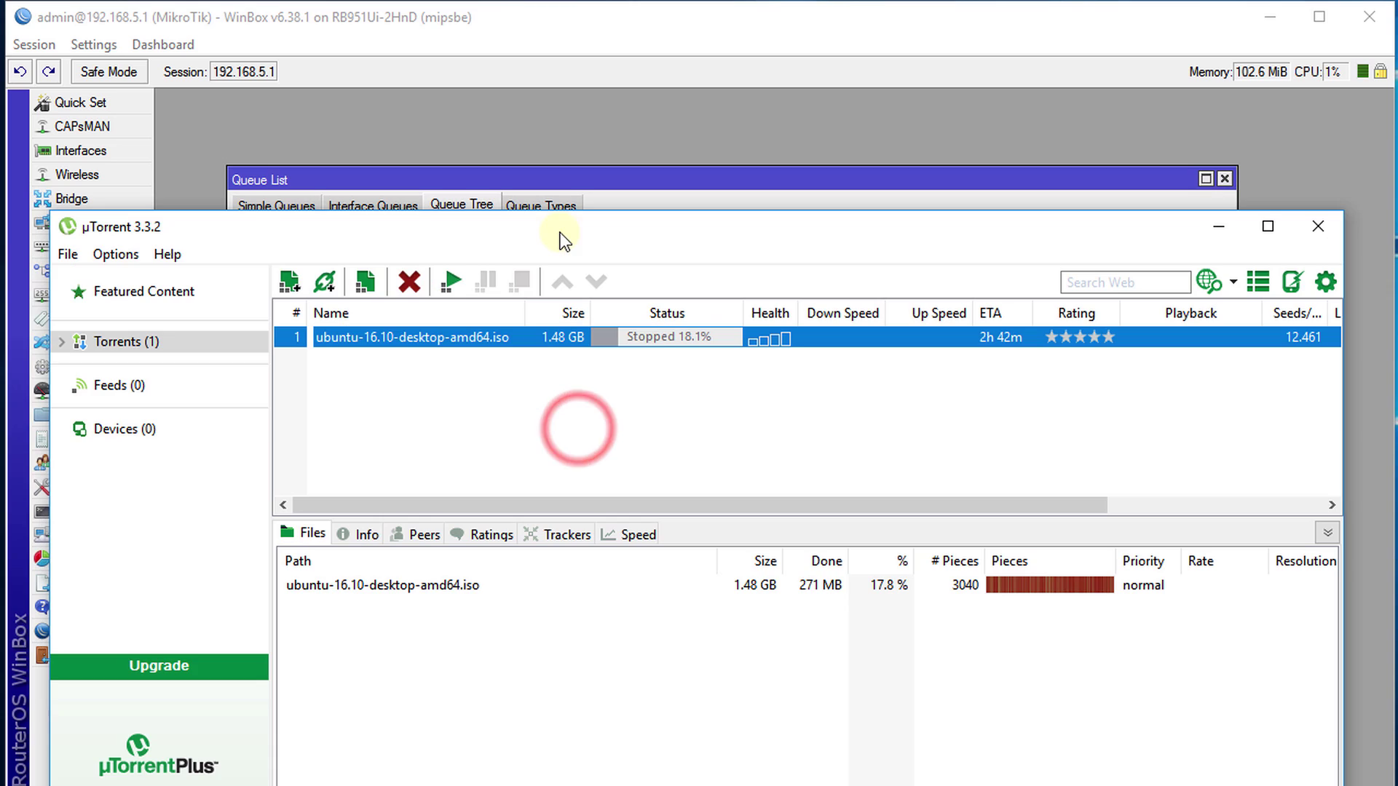
click(452, 282)
drag(823, 226, 820, 440)
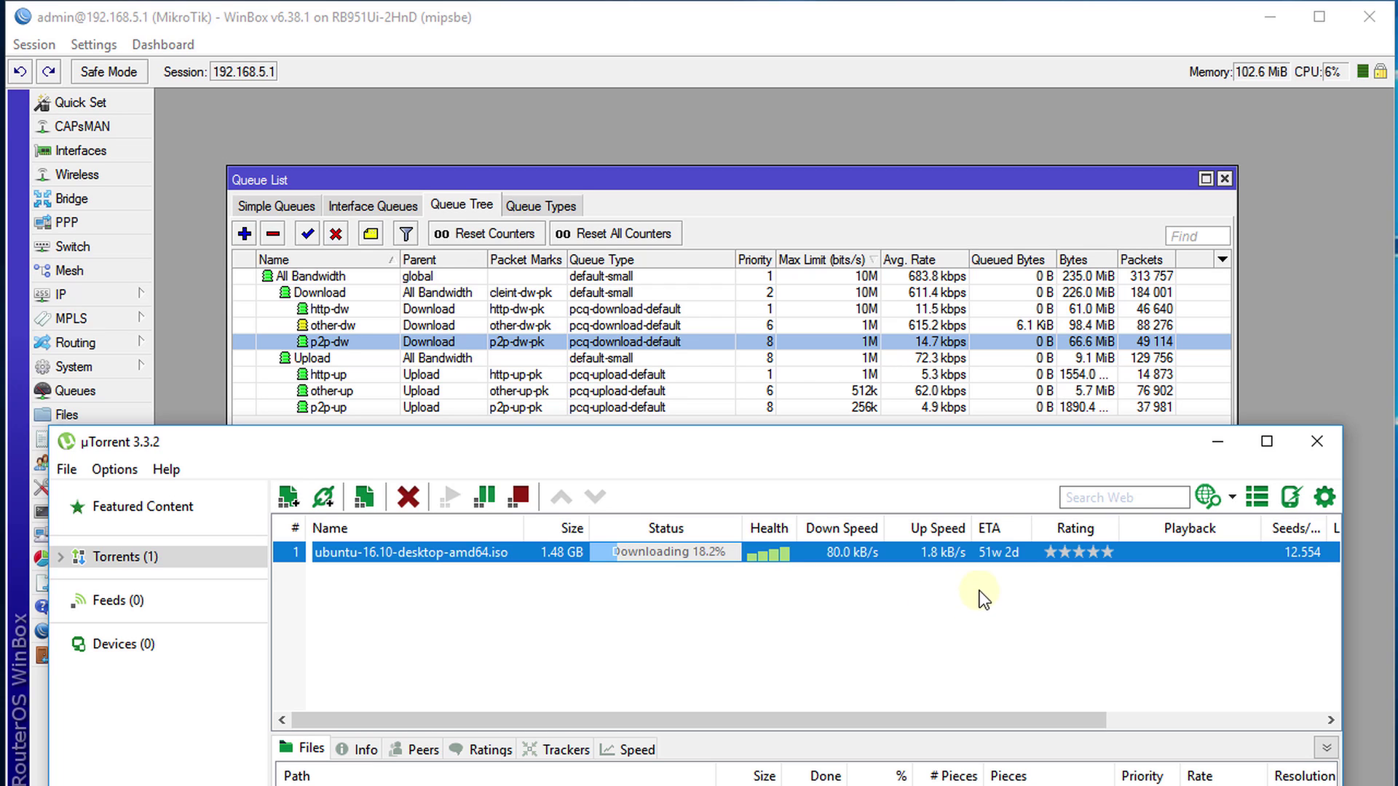
click(351, 326)
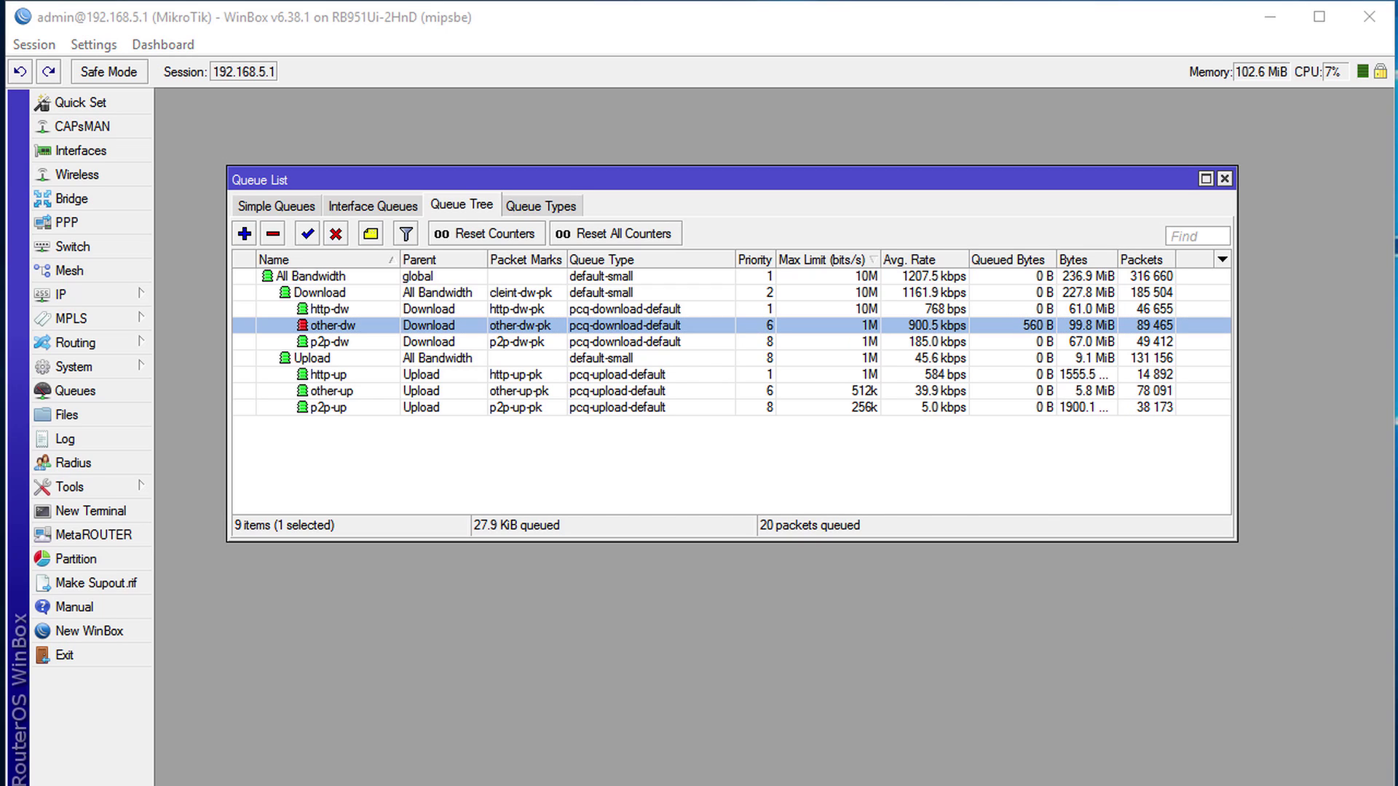
Stop the ubuntu torrent at 18.4% and minimize the µTorrent window
key(alt+Tab)
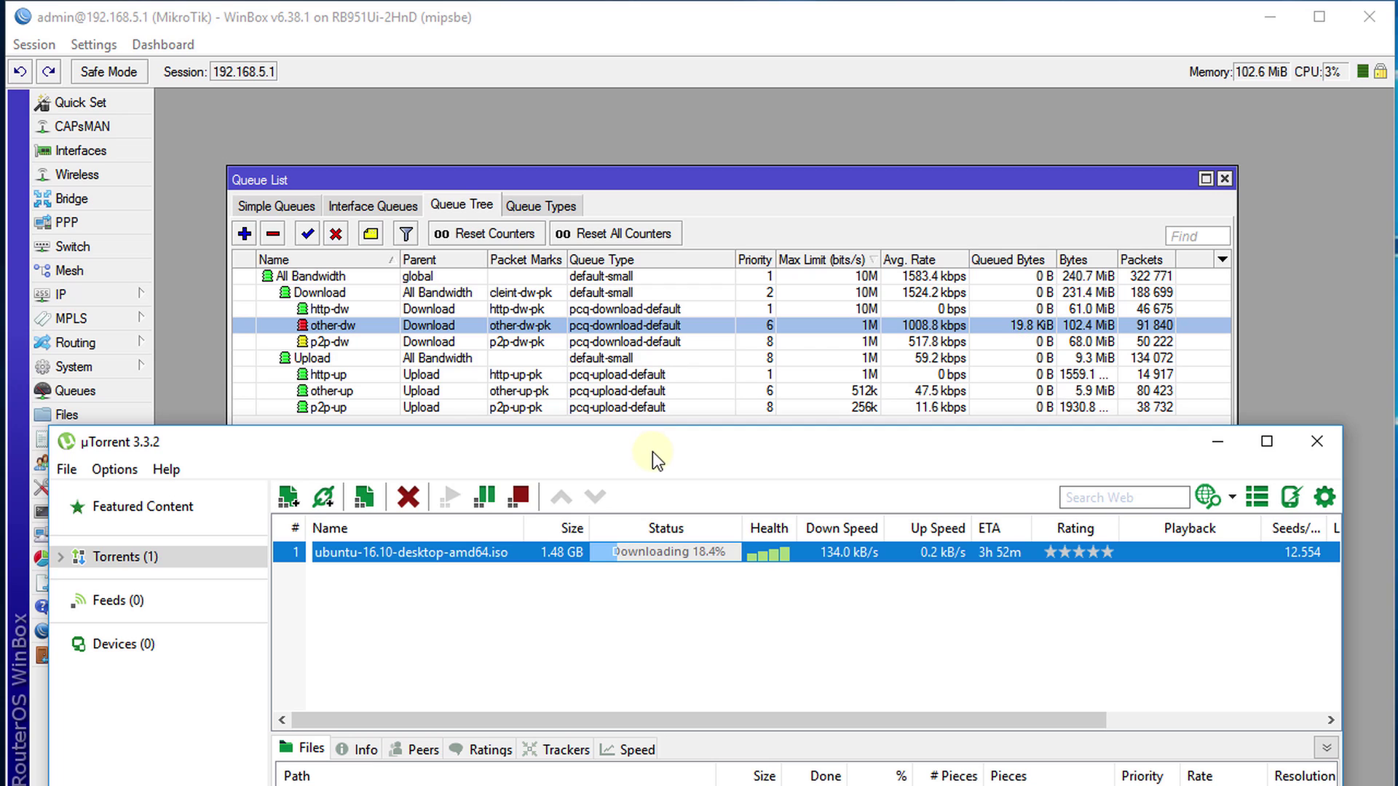
click(522, 492)
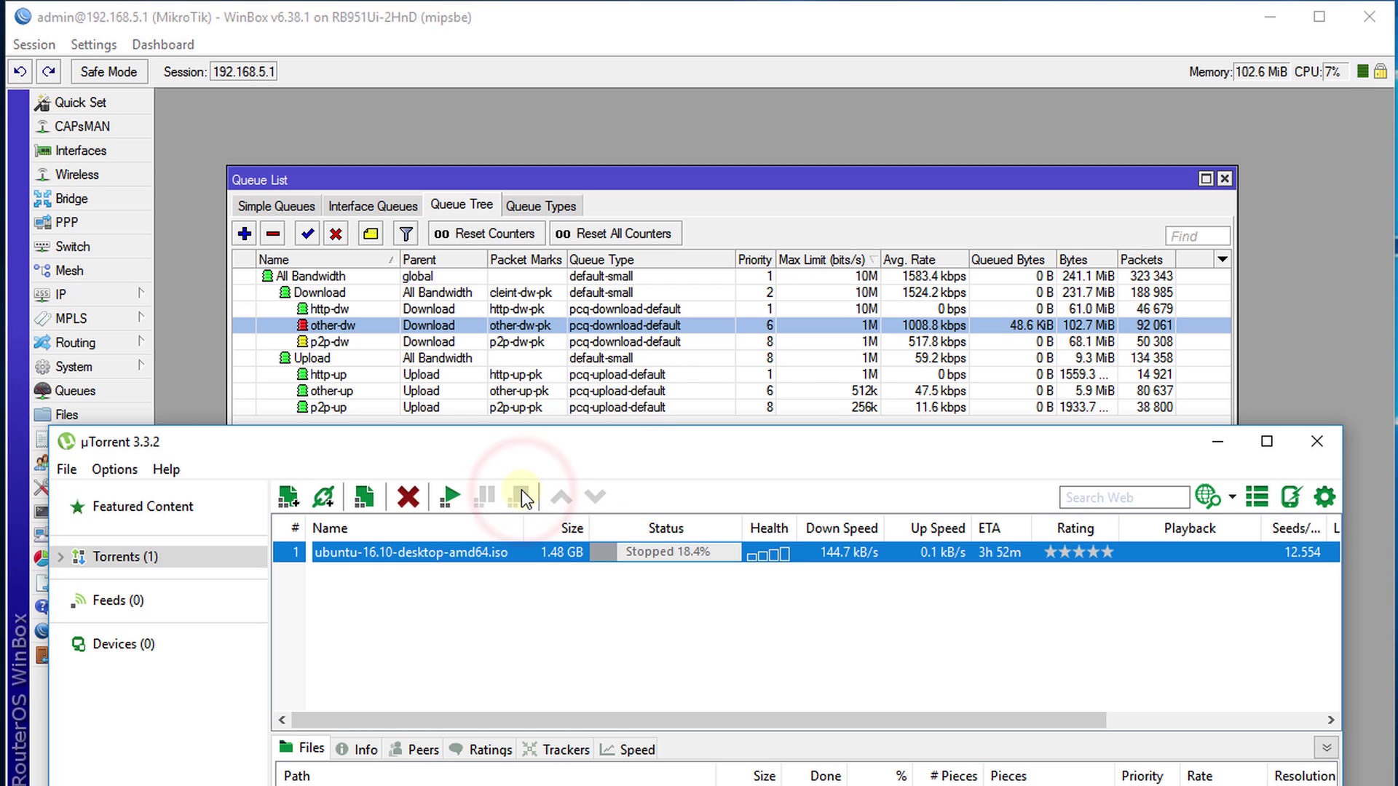
click(1220, 442)
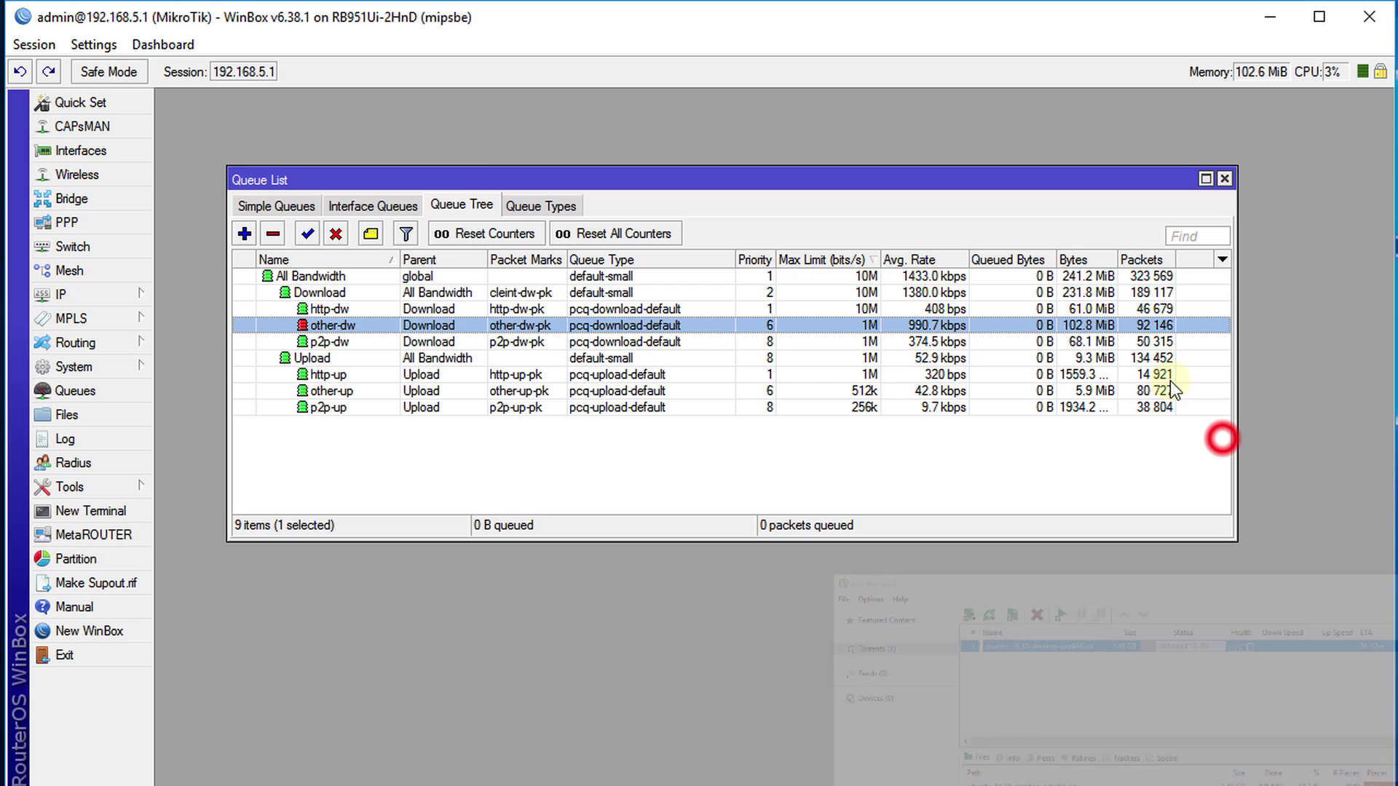
Go to IP > Firewall > Address Lists and add a new entry
click(54, 295)
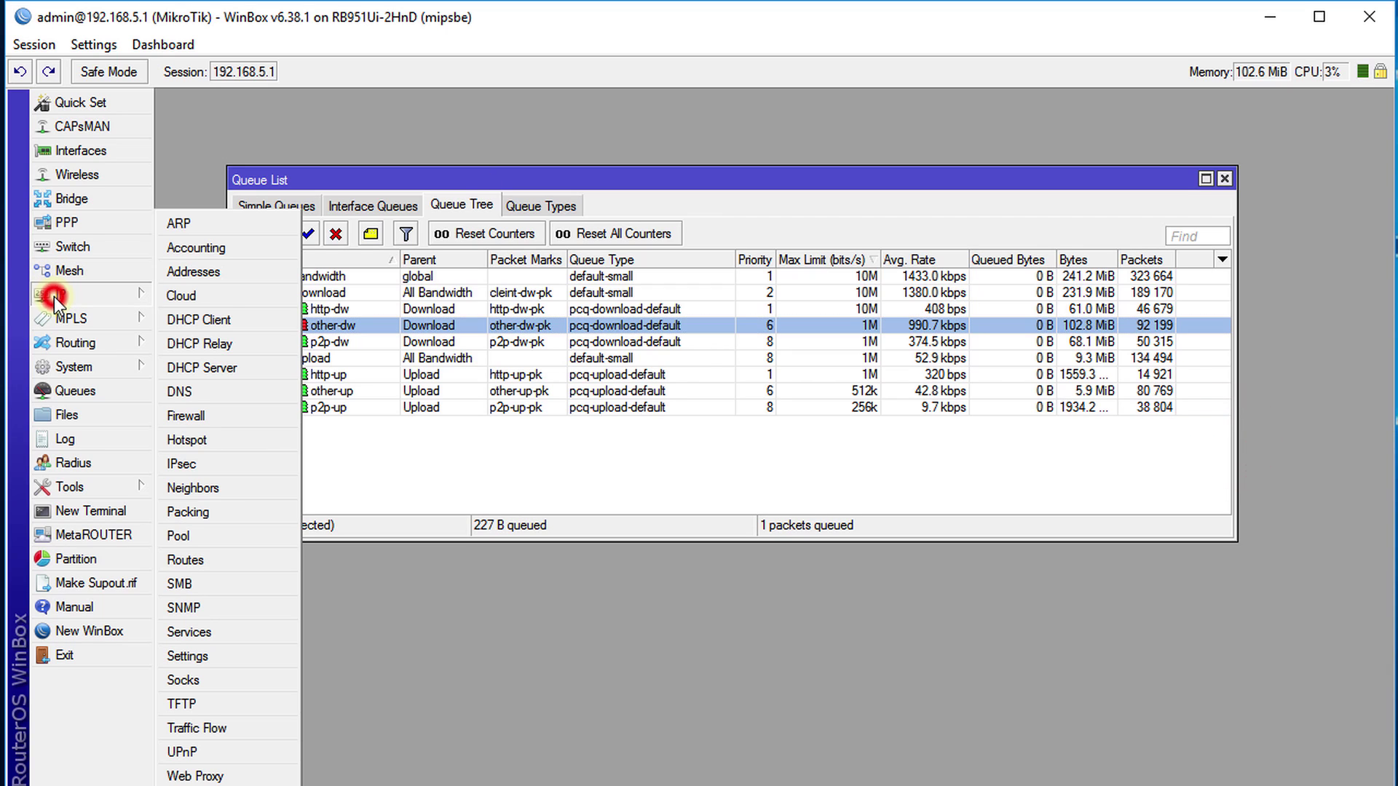
click(186, 419)
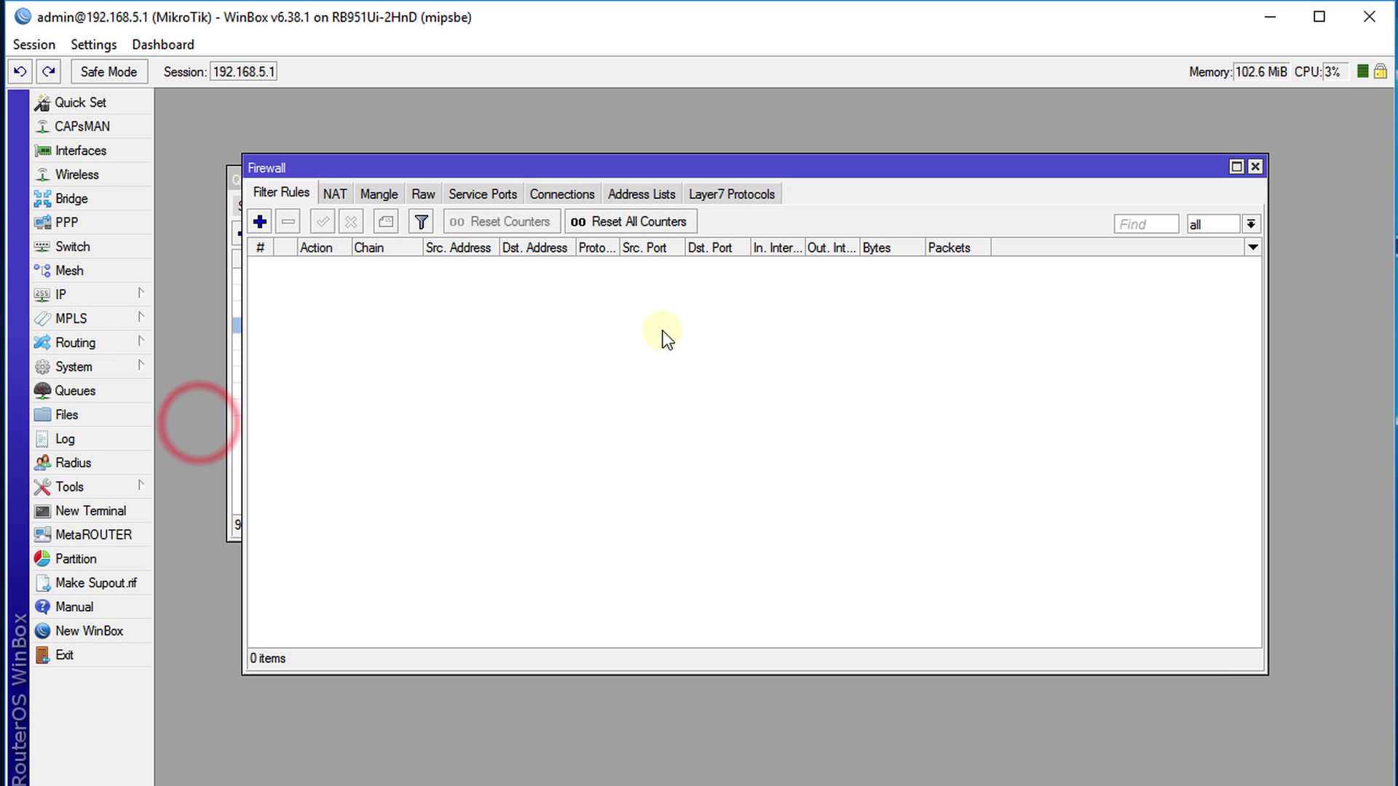
click(642, 194)
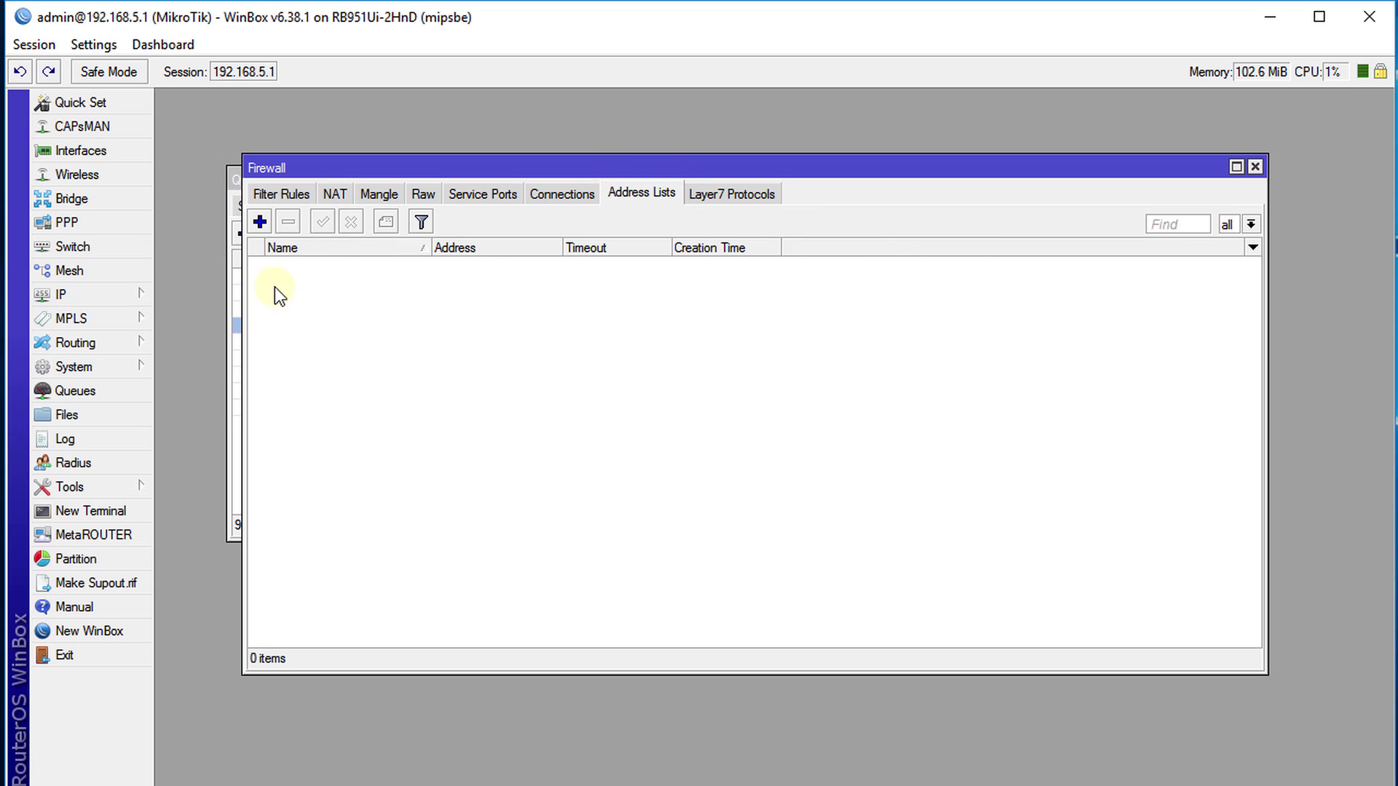
click(260, 221)
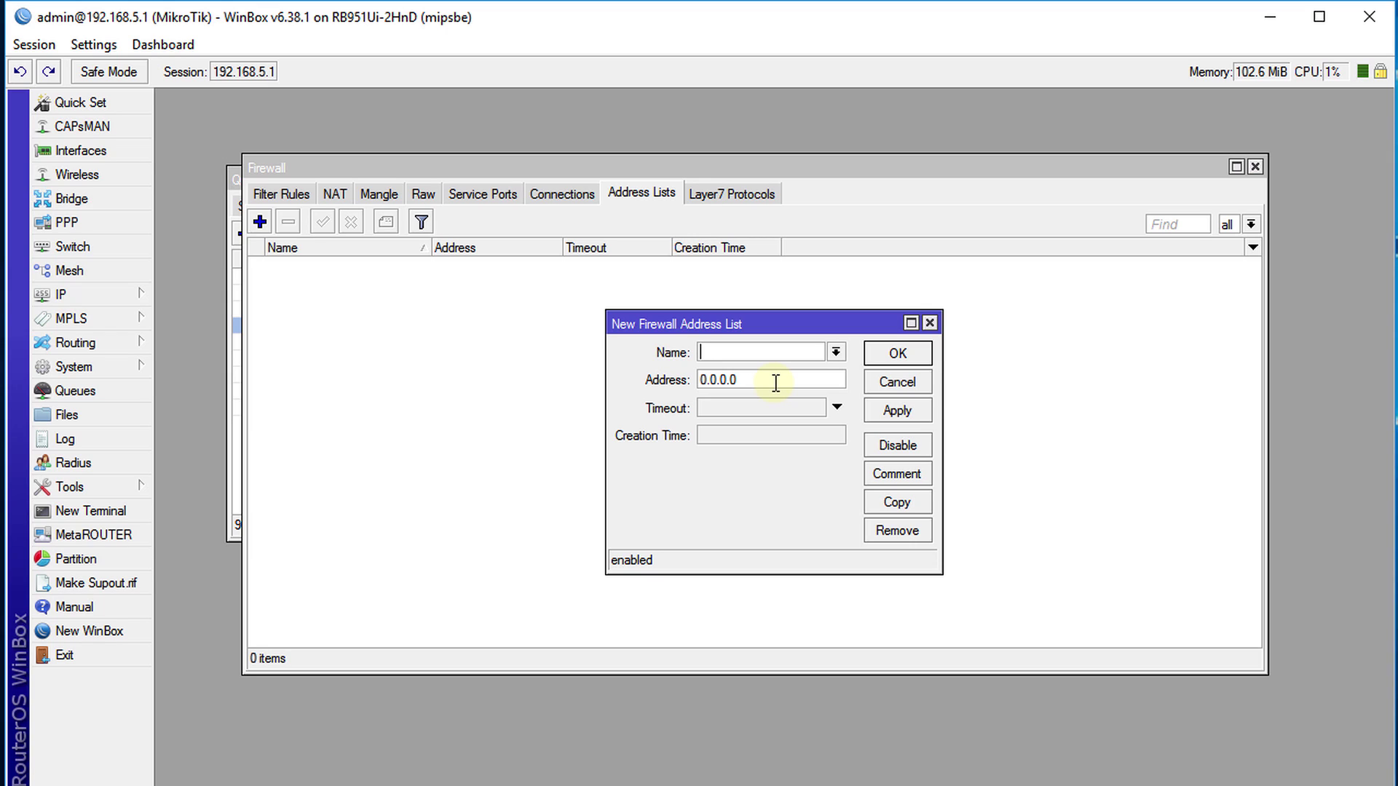
Enter name 'Clients' and address range 192.168.5.10-192.168.5.254, then apply
text(CU)
key(BackSpace)
text(lients)
click(759, 383)
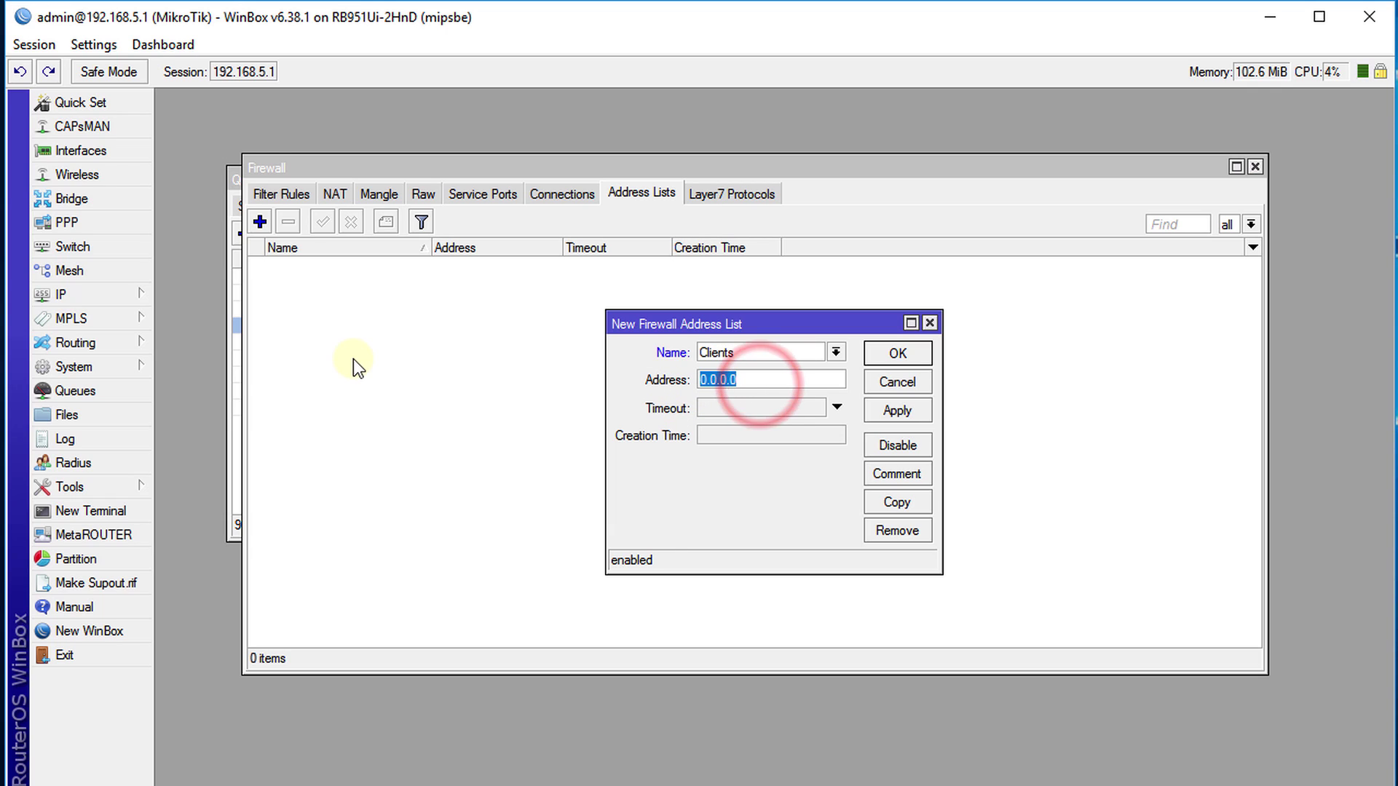
text(192.)
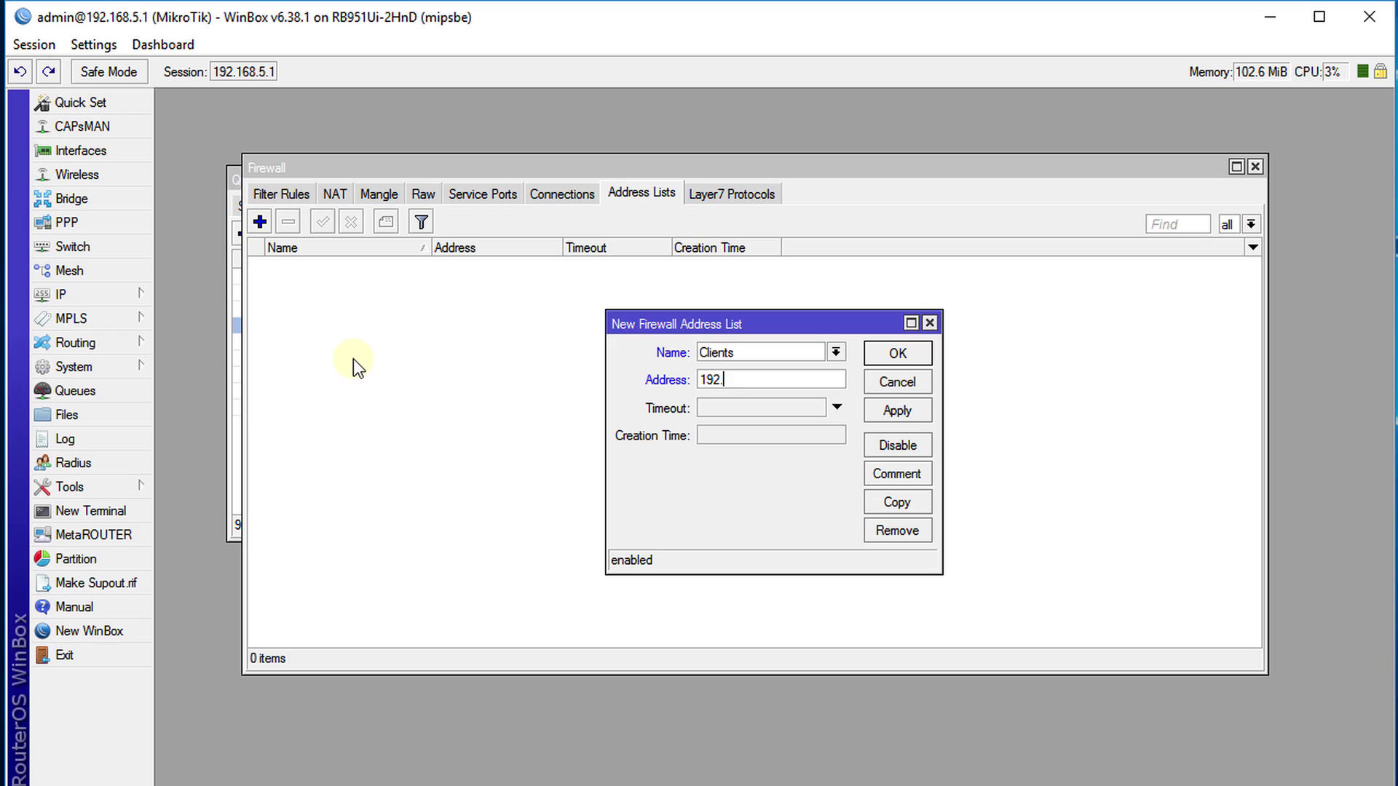
text(168.5.10-192.168.5)
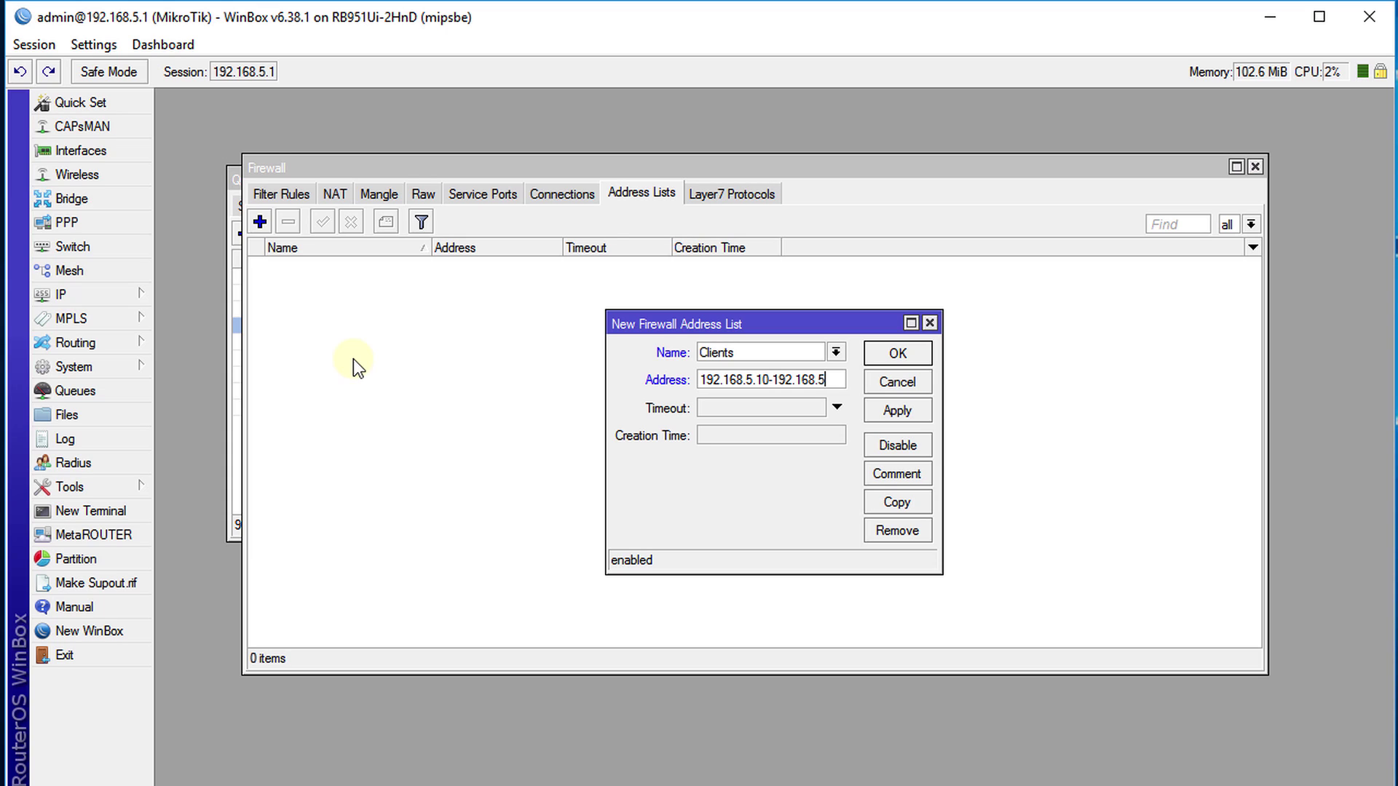
text(.254)
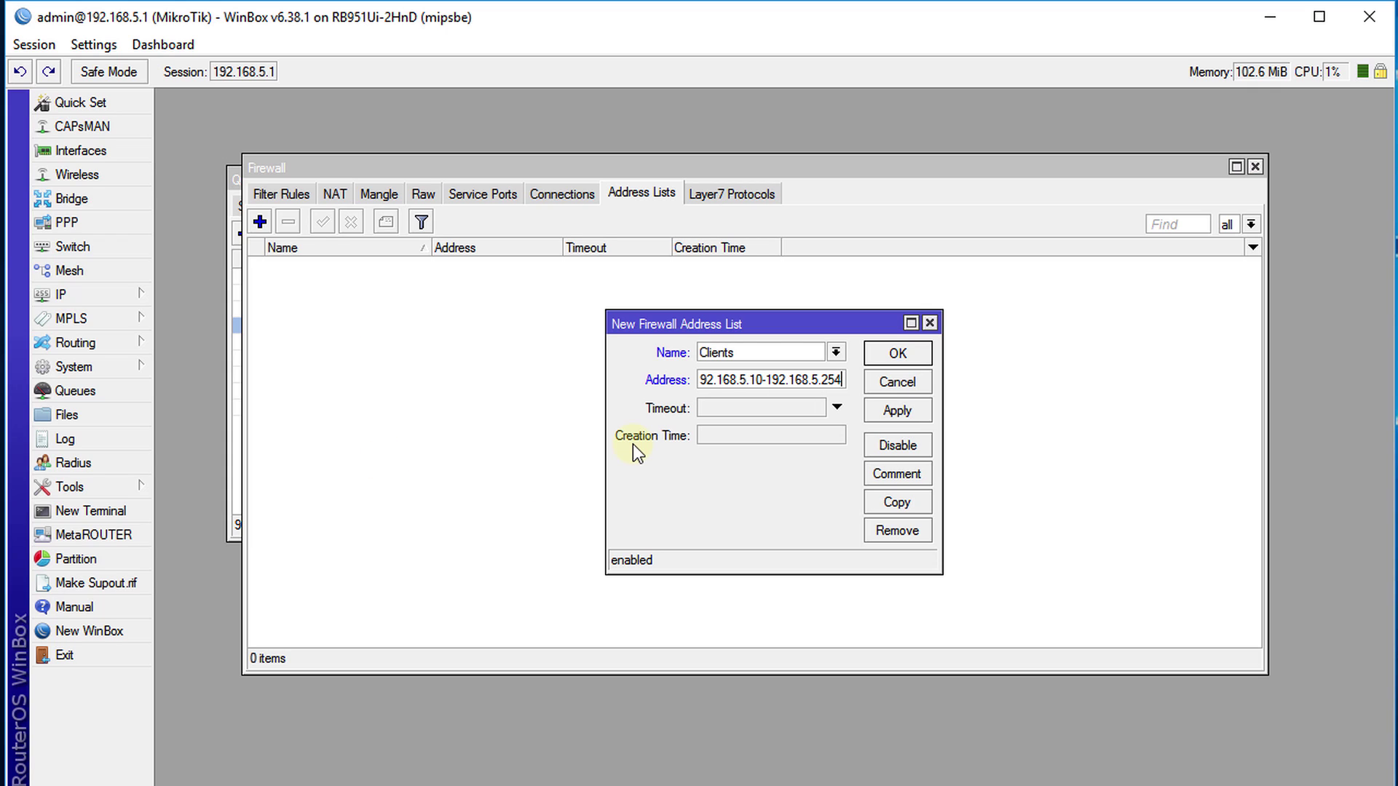
click(894, 411)
Close the entry, widen the Address column to show the Clients range, and view Filter Rules
click(888, 355)
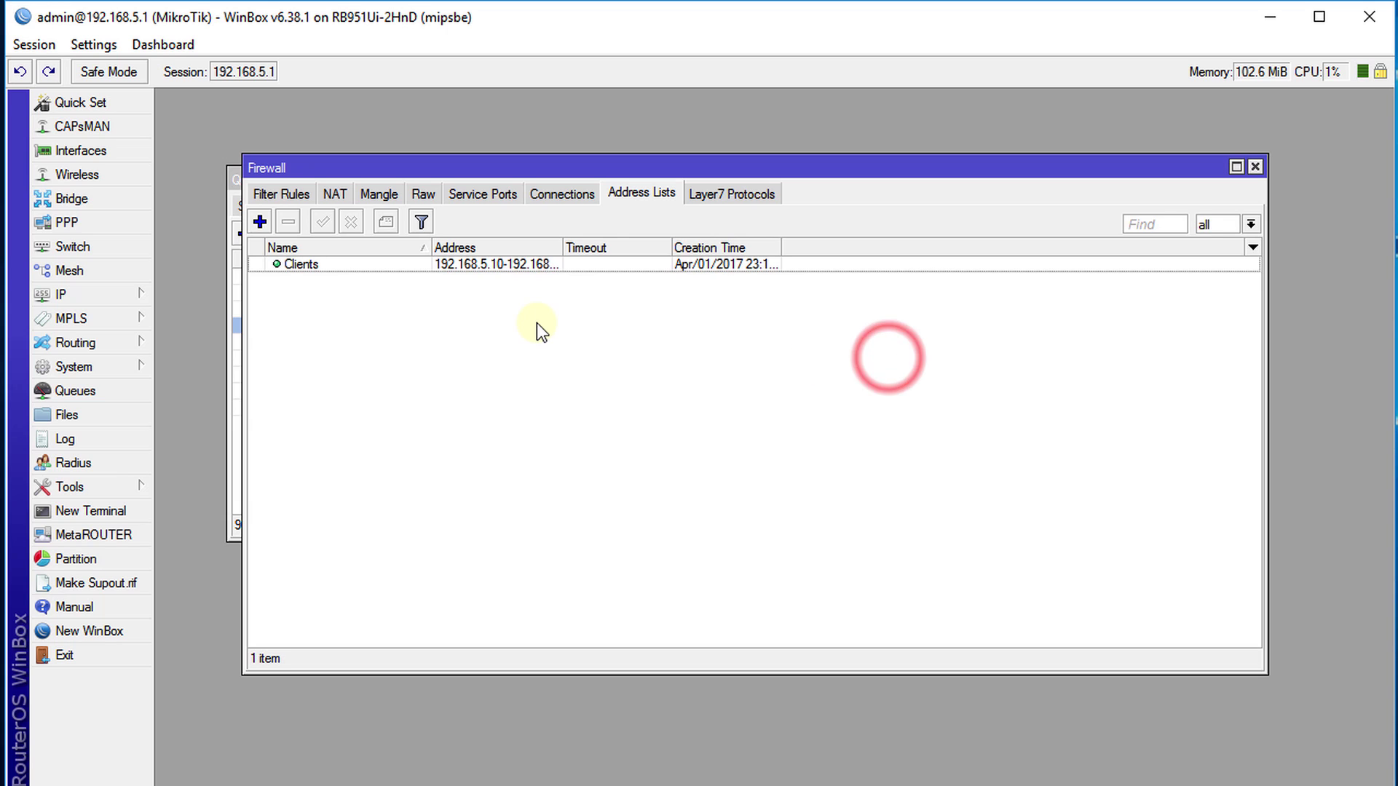
drag(563, 247, 642, 248)
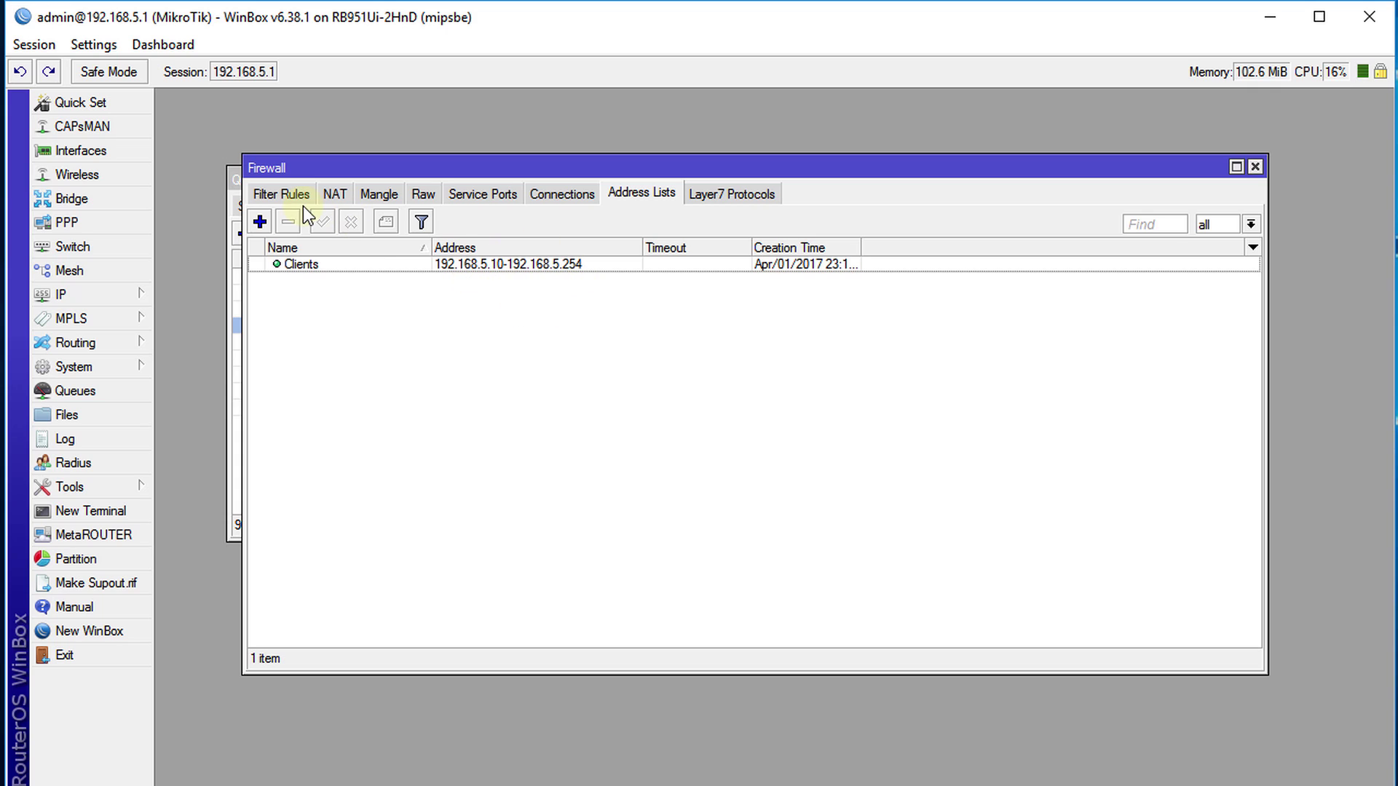
click(517, 263)
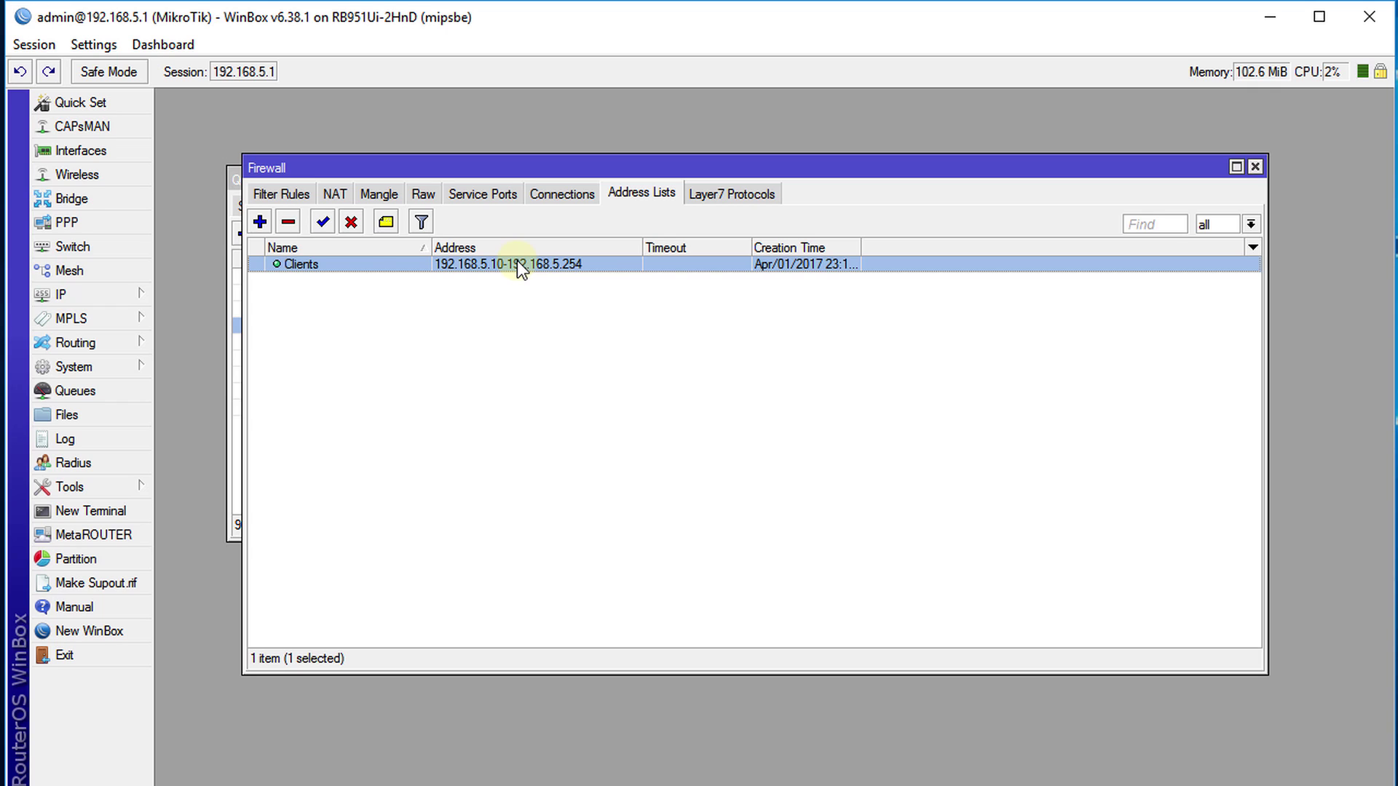
click(281, 194)
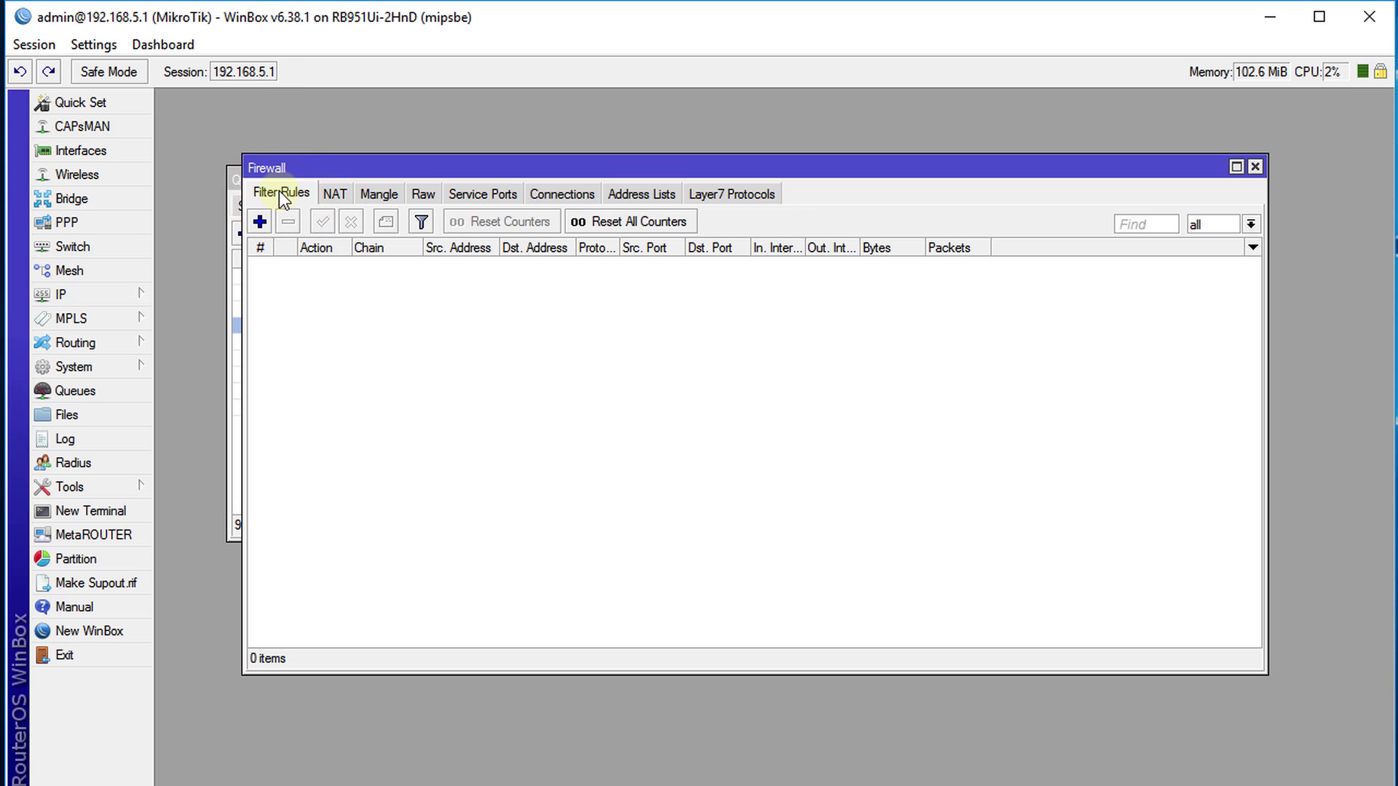
Add a new filter rule on chain forward and expand the P2P protocol choices
click(260, 221)
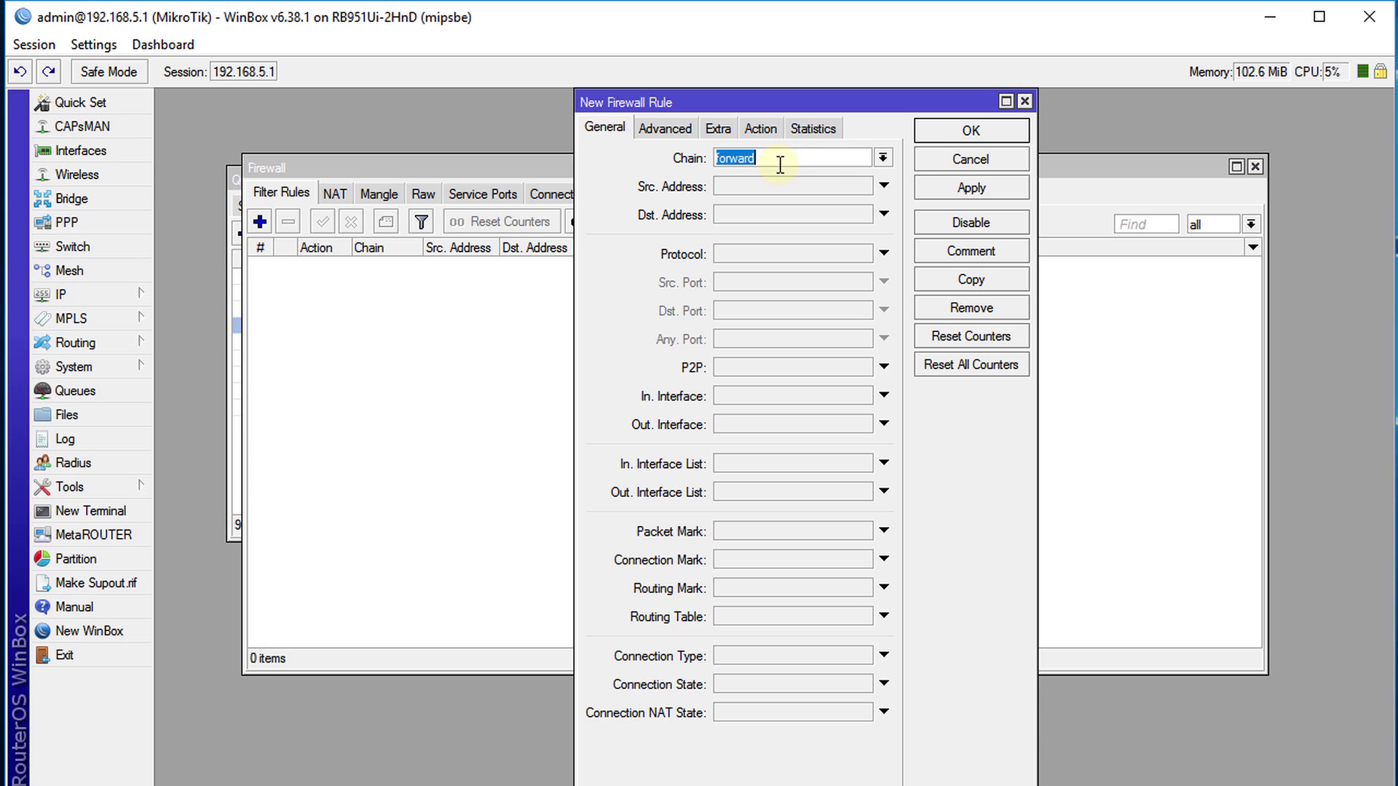
click(827, 162)
click(850, 370)
click(860, 369)
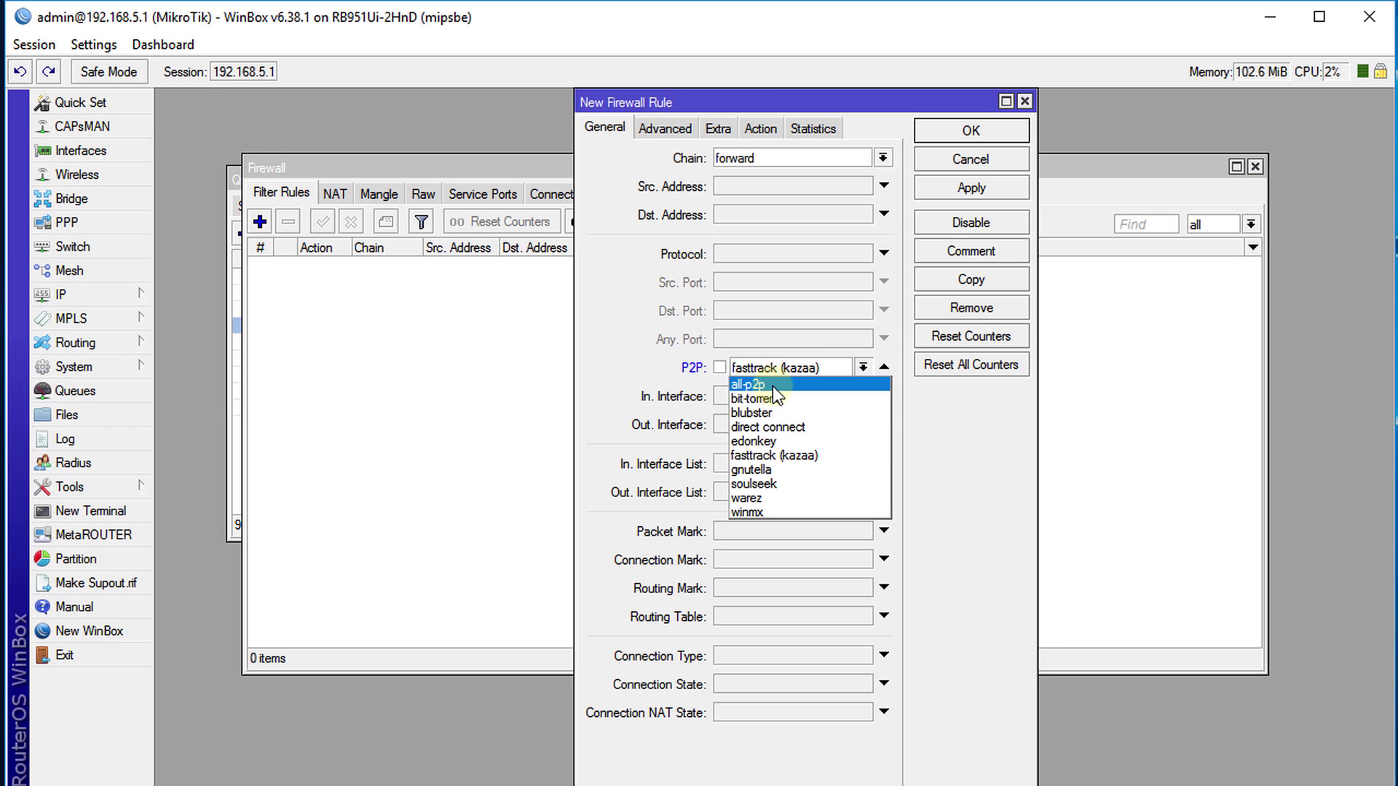
Match all-p2p traffic with Src. Address List set to Clients
click(767, 386)
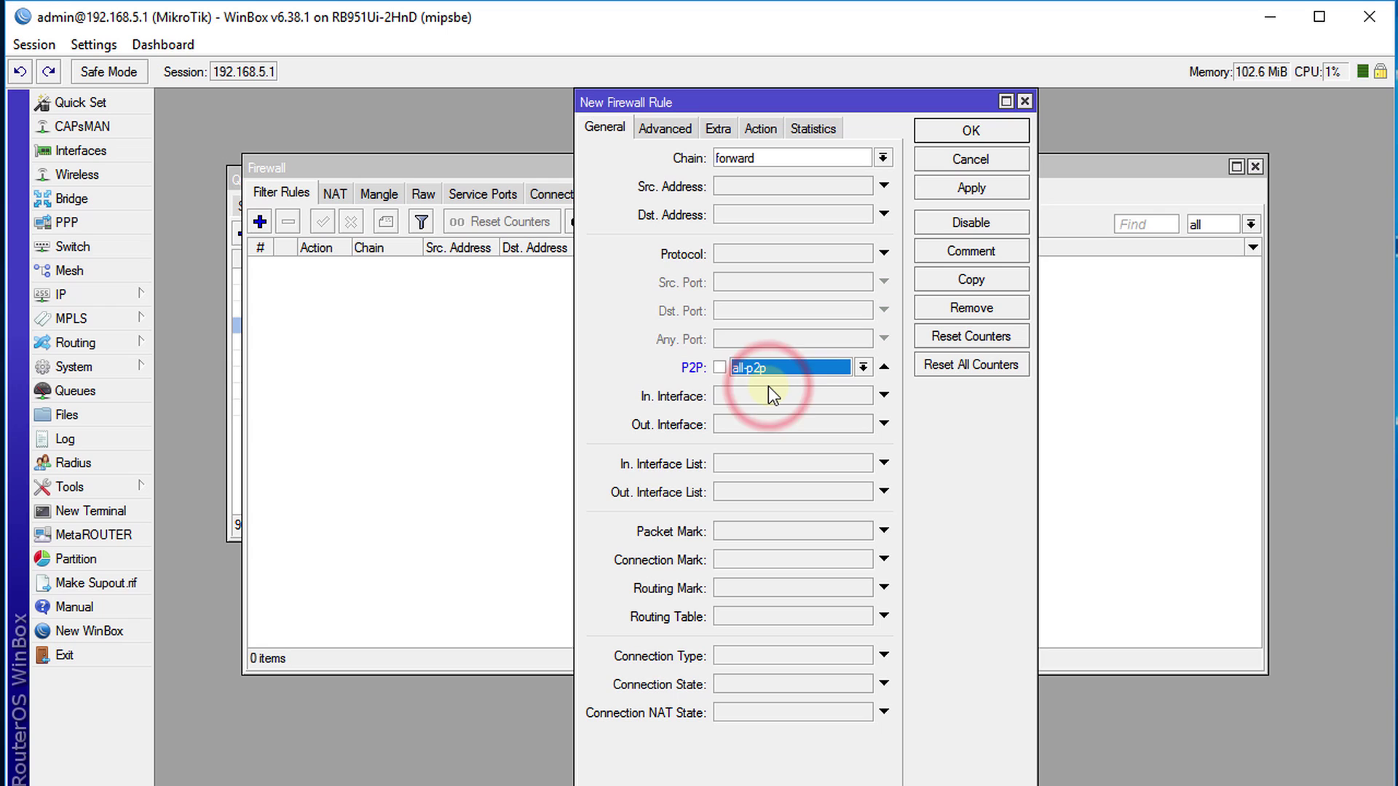
click(668, 129)
click(860, 159)
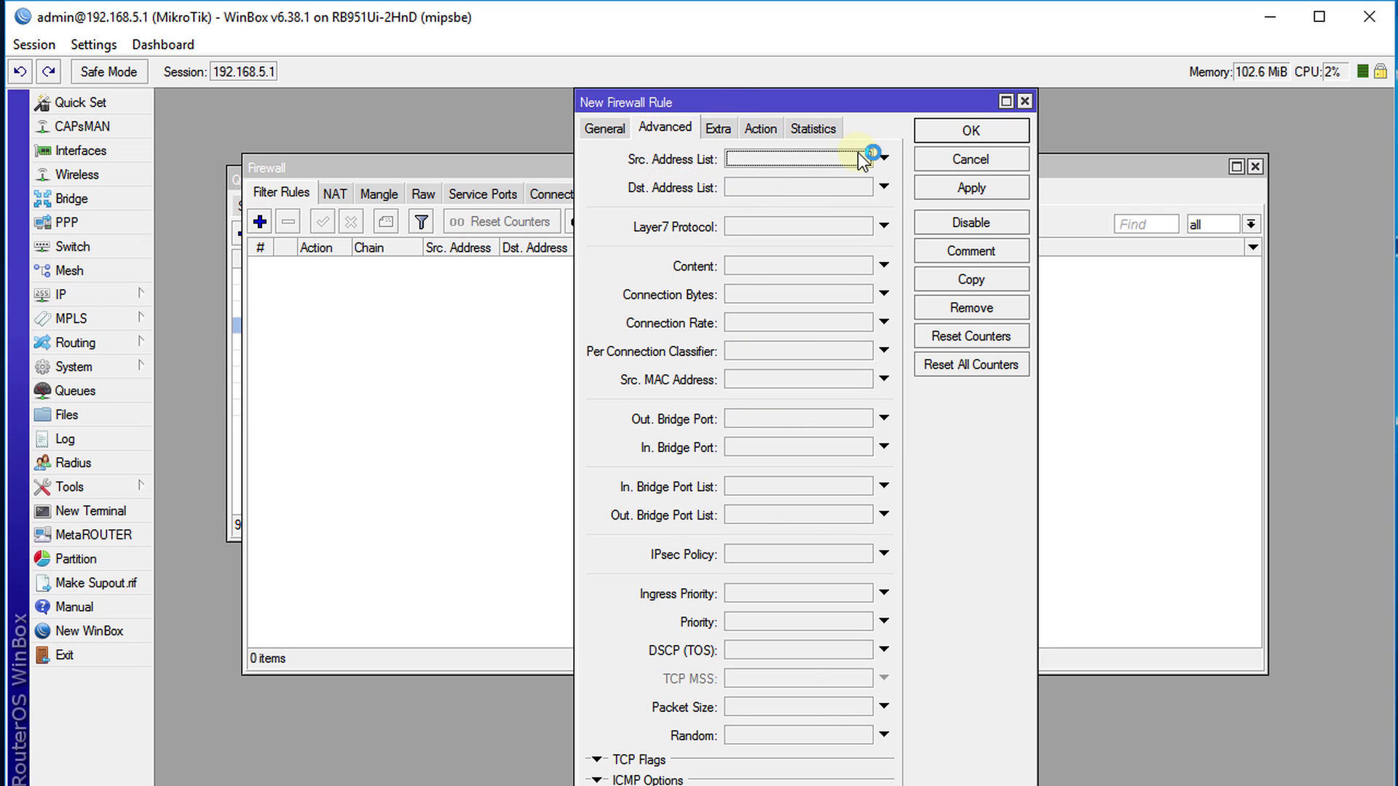
click(857, 160)
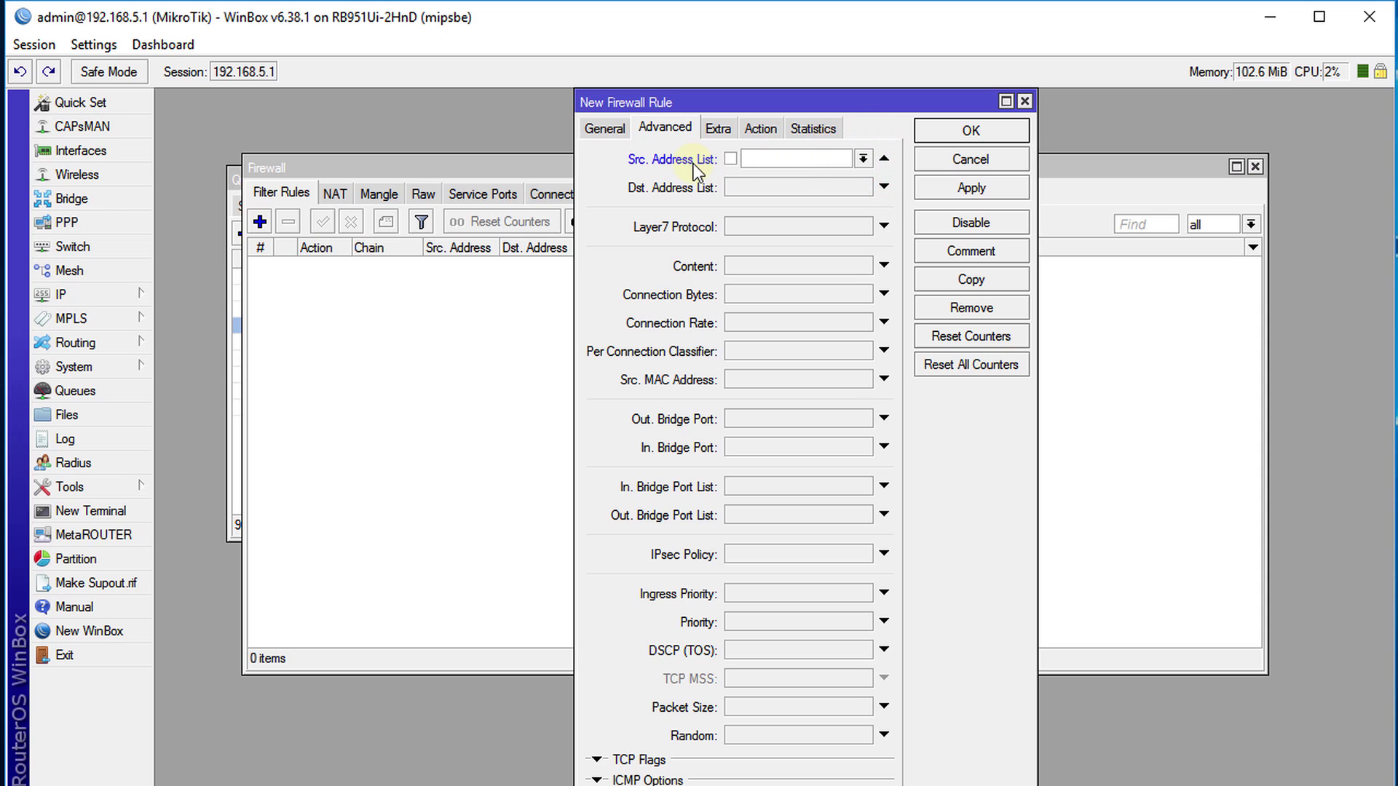
click(863, 159)
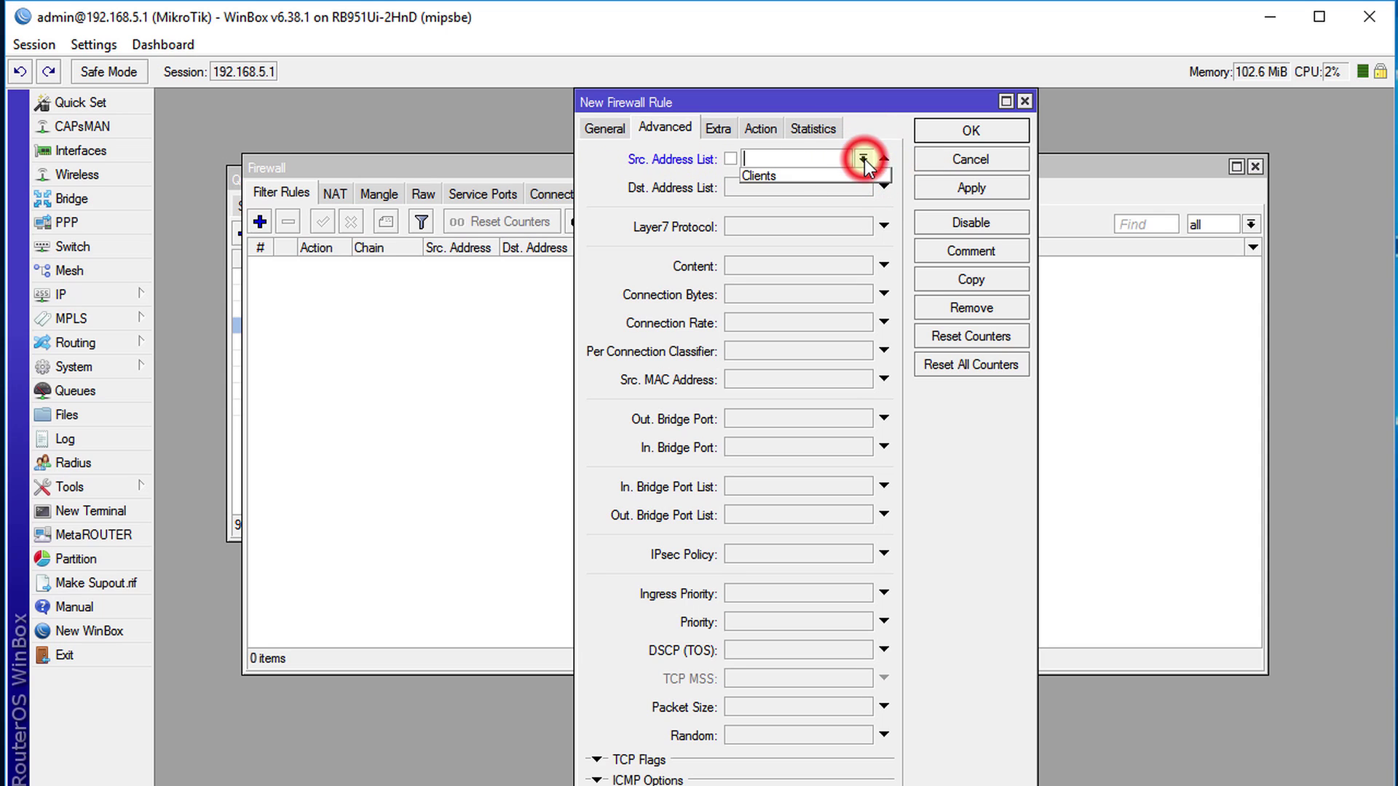
click(756, 182)
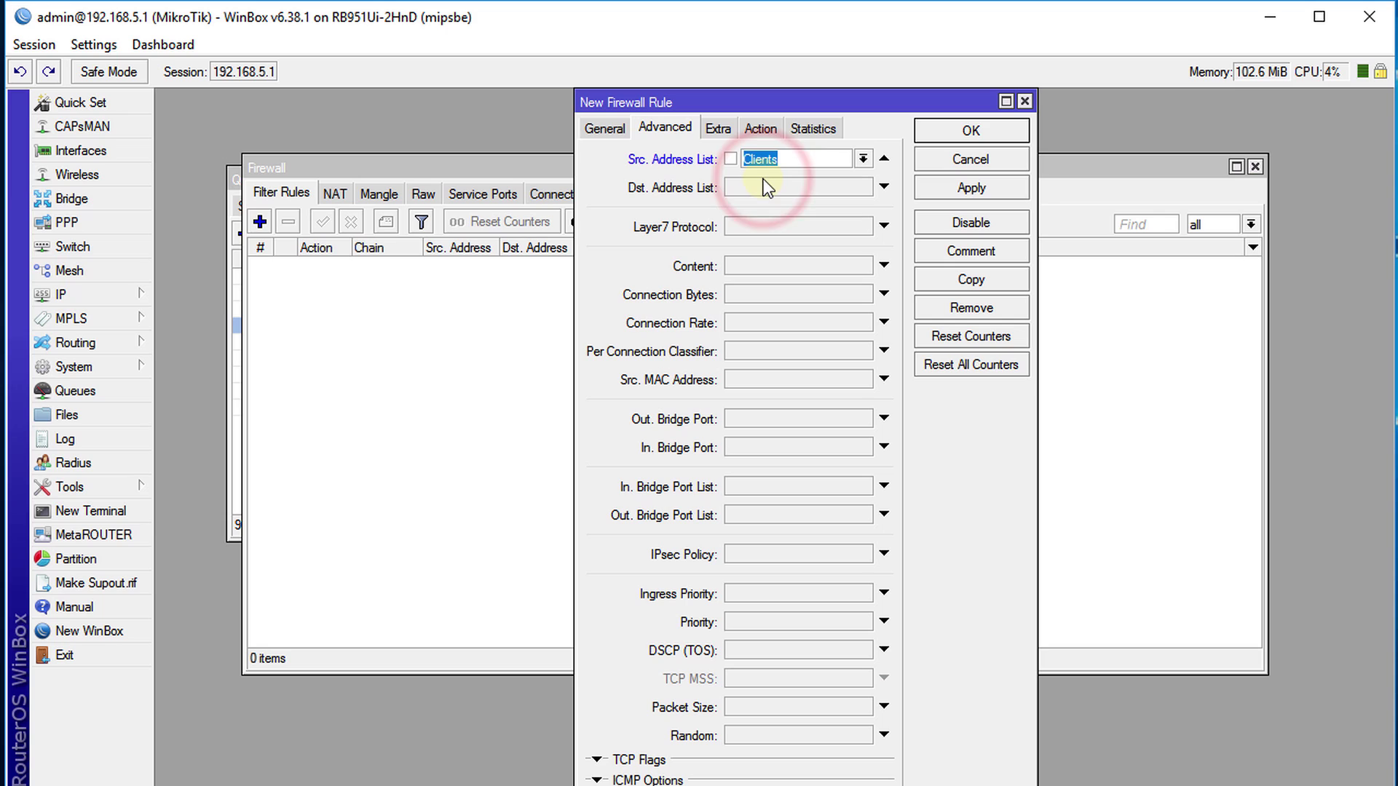
Set the action to 'add src to address list' with list name 'Bit Torrent Users'
click(757, 130)
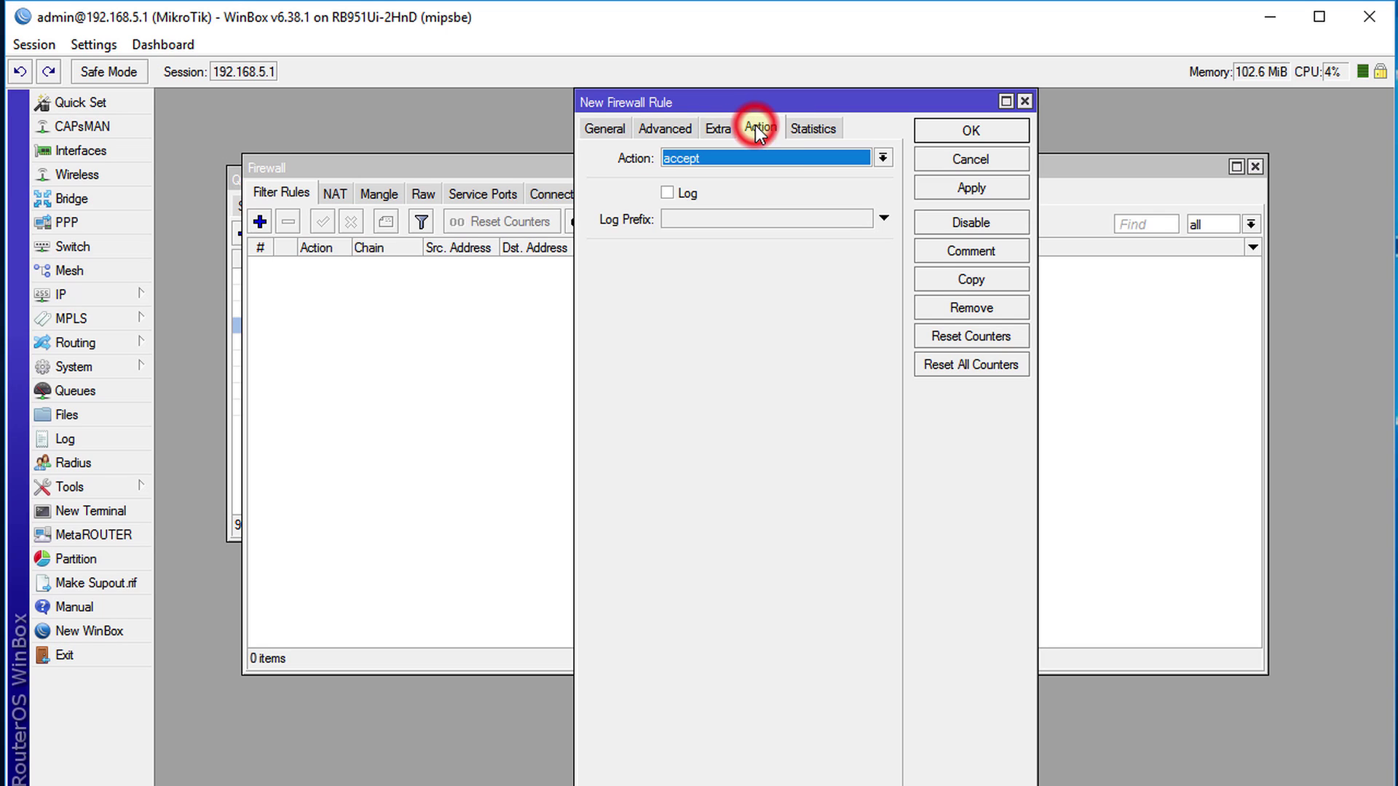
click(800, 157)
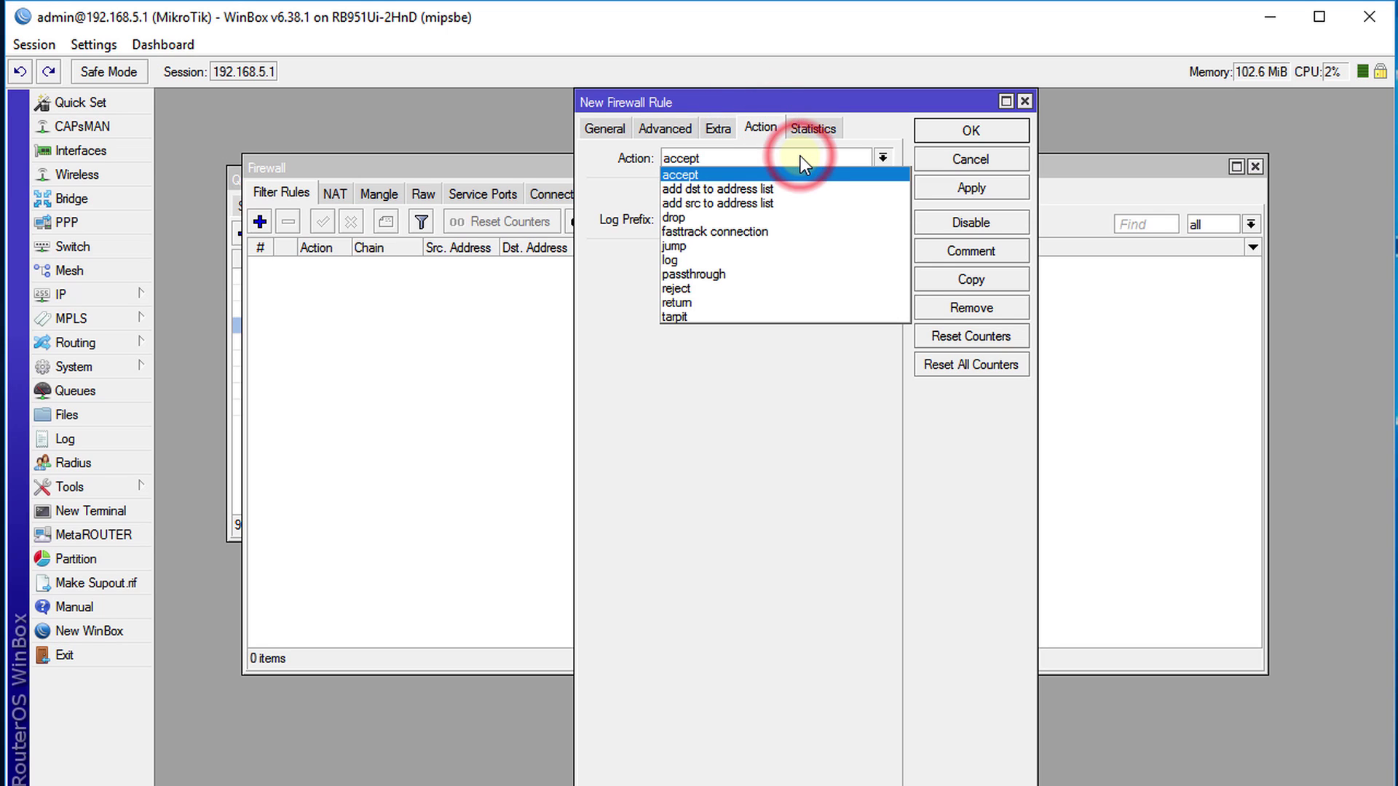
click(752, 203)
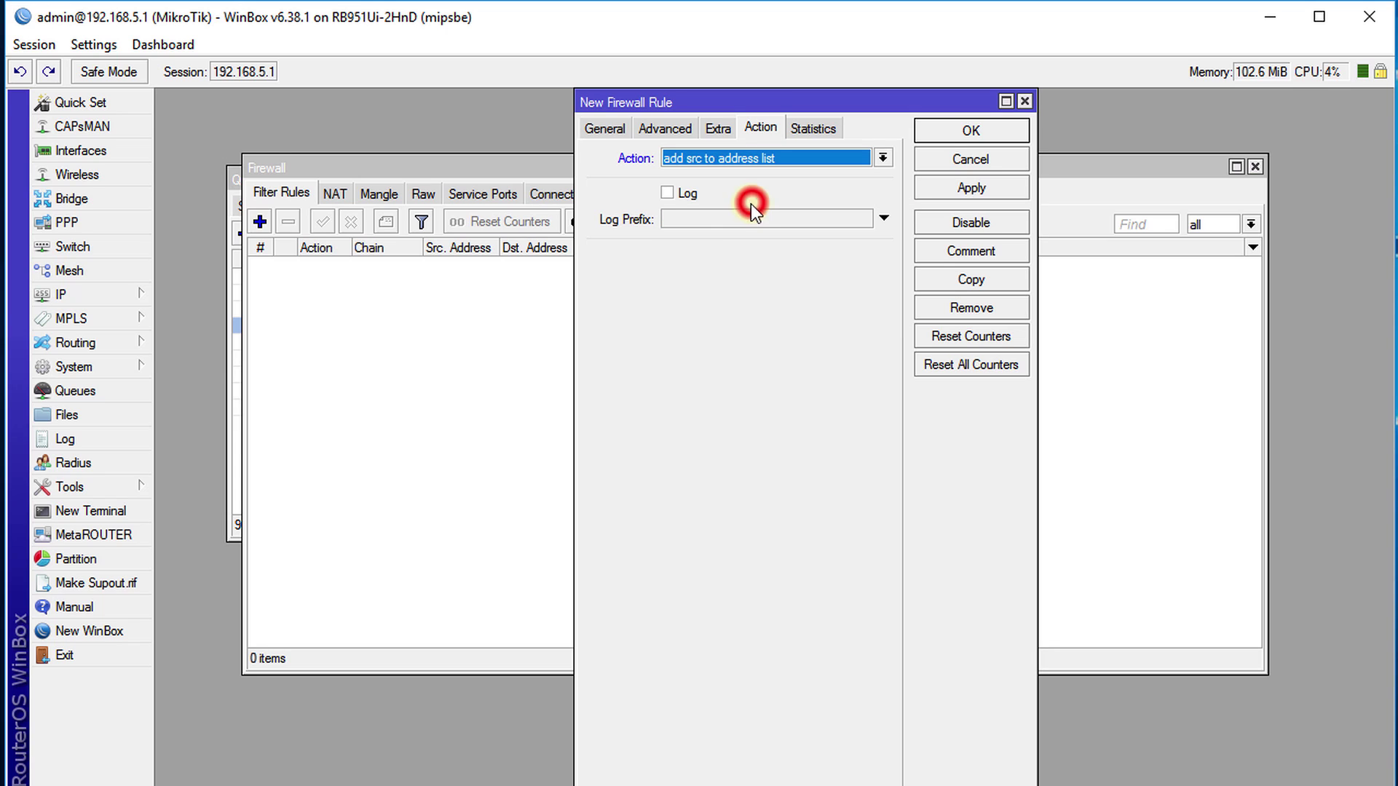
click(725, 255)
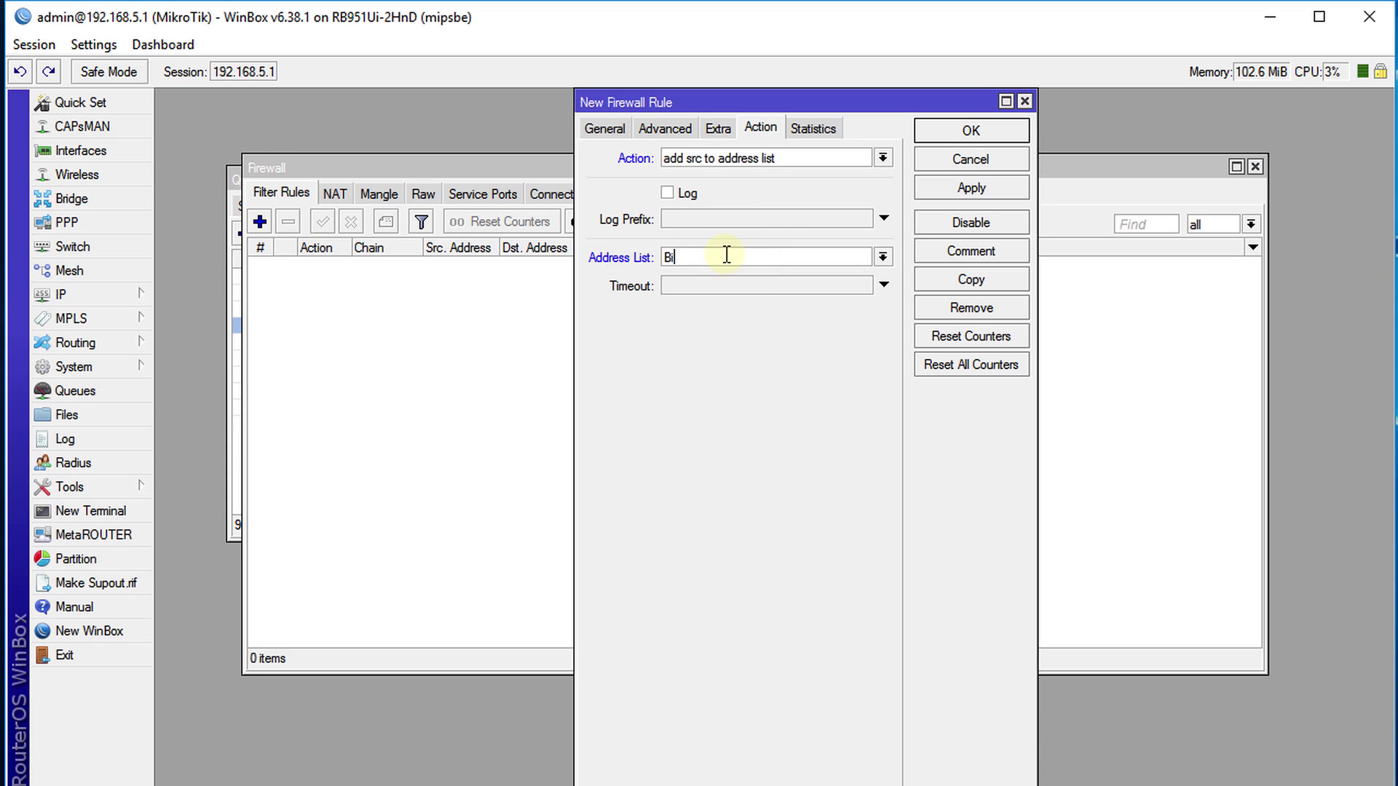
text(Bit Torrent Users)
double_click(766, 257)
key(ctrl+c)
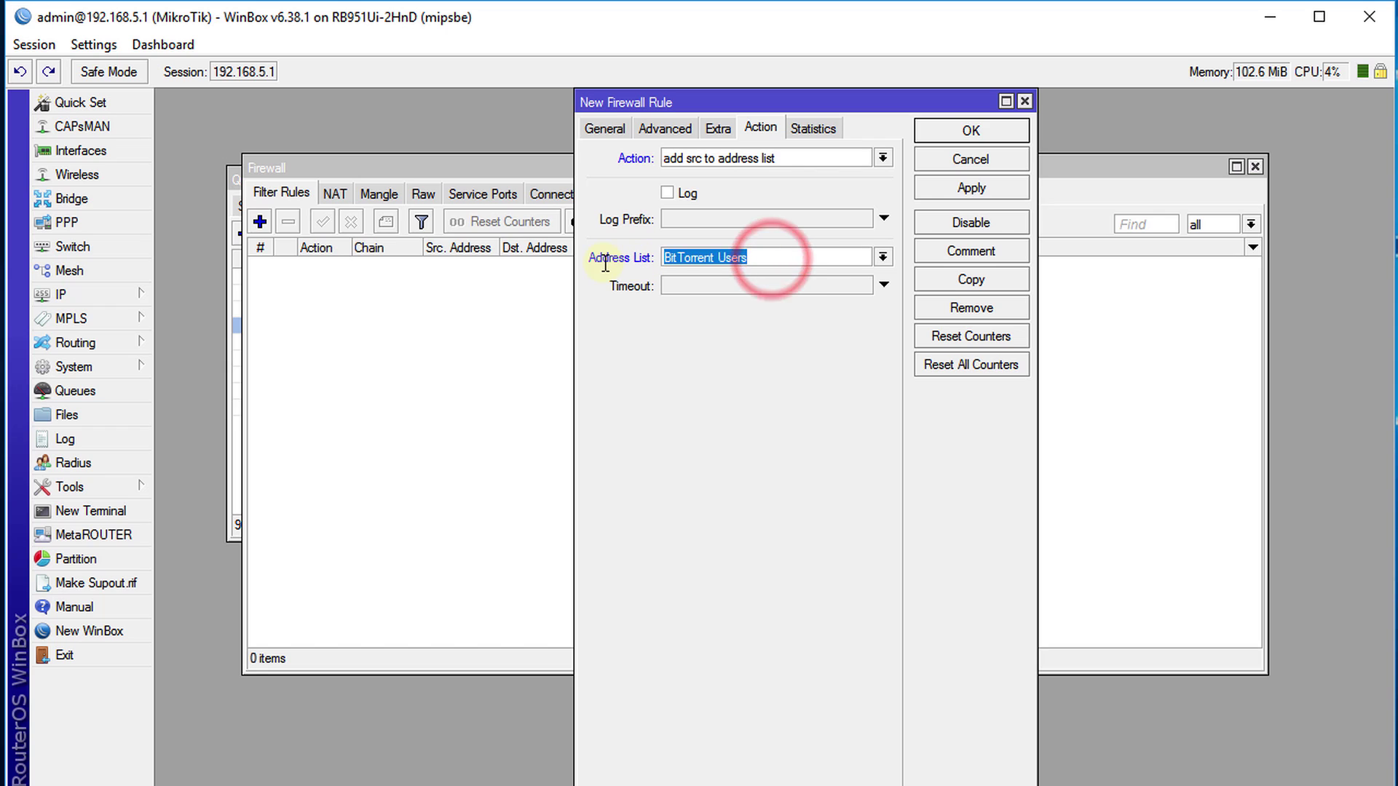
Comment the rule 'BitTorrent Users' and save it to the filter rules
click(971, 251)
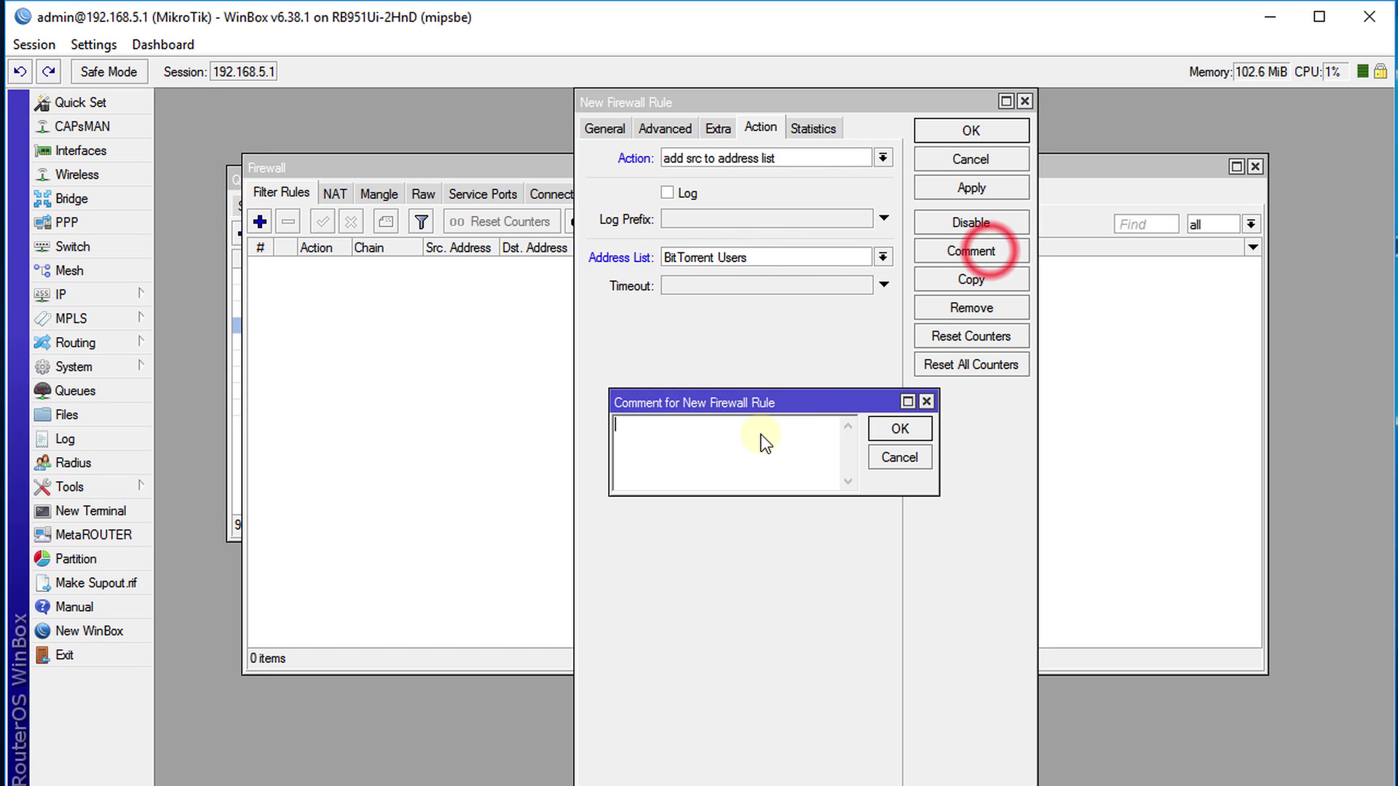
key(ctrl+v)
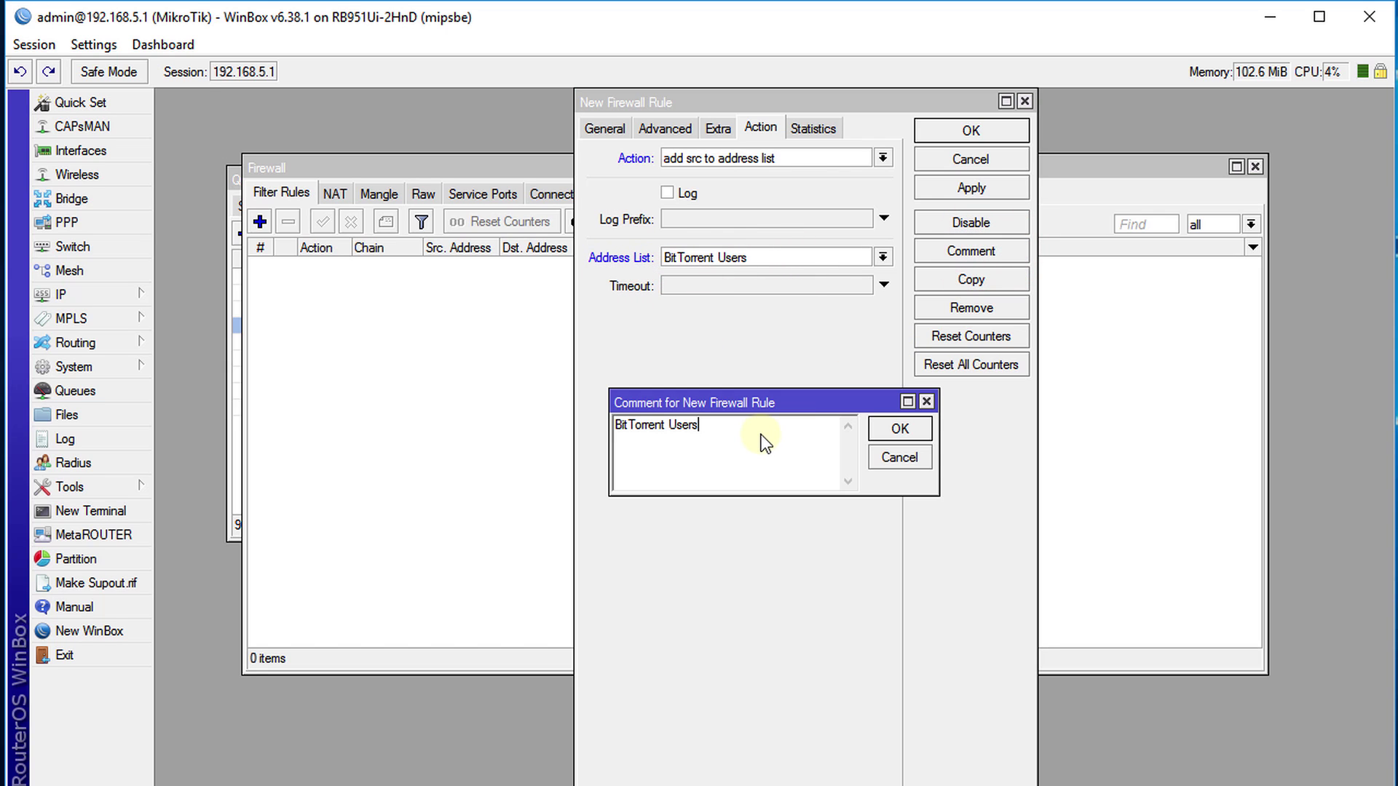
click(900, 431)
click(960, 128)
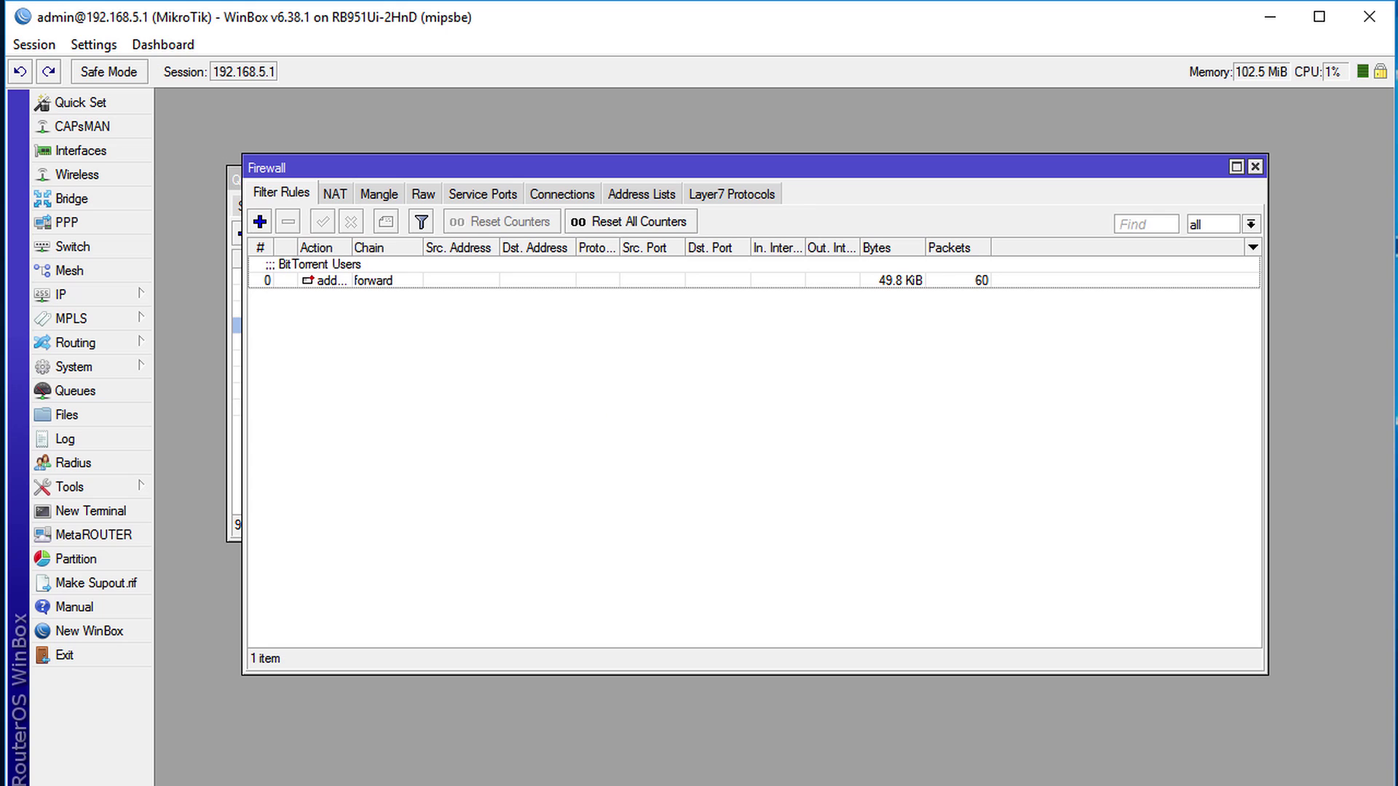
key(alt+Tab)
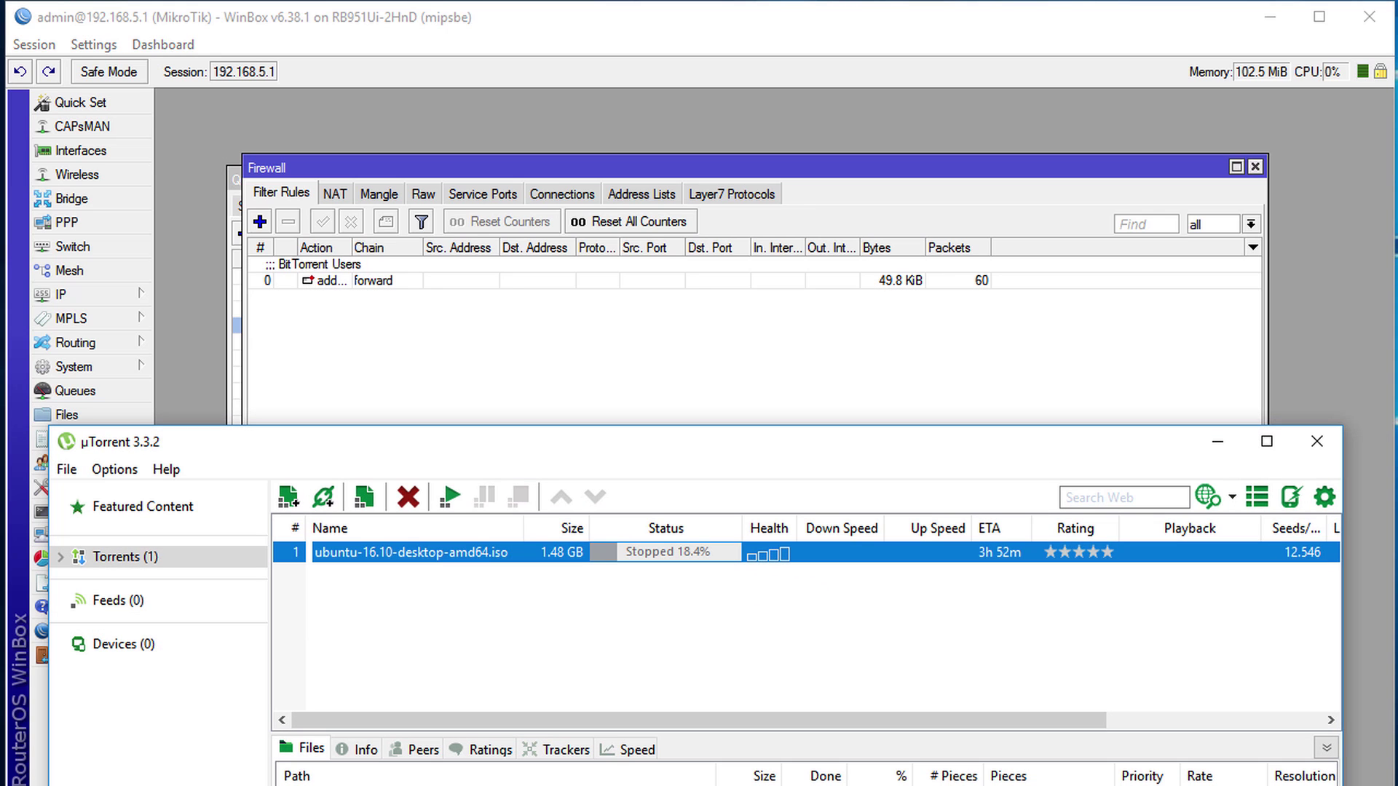
key(alt+Tab)
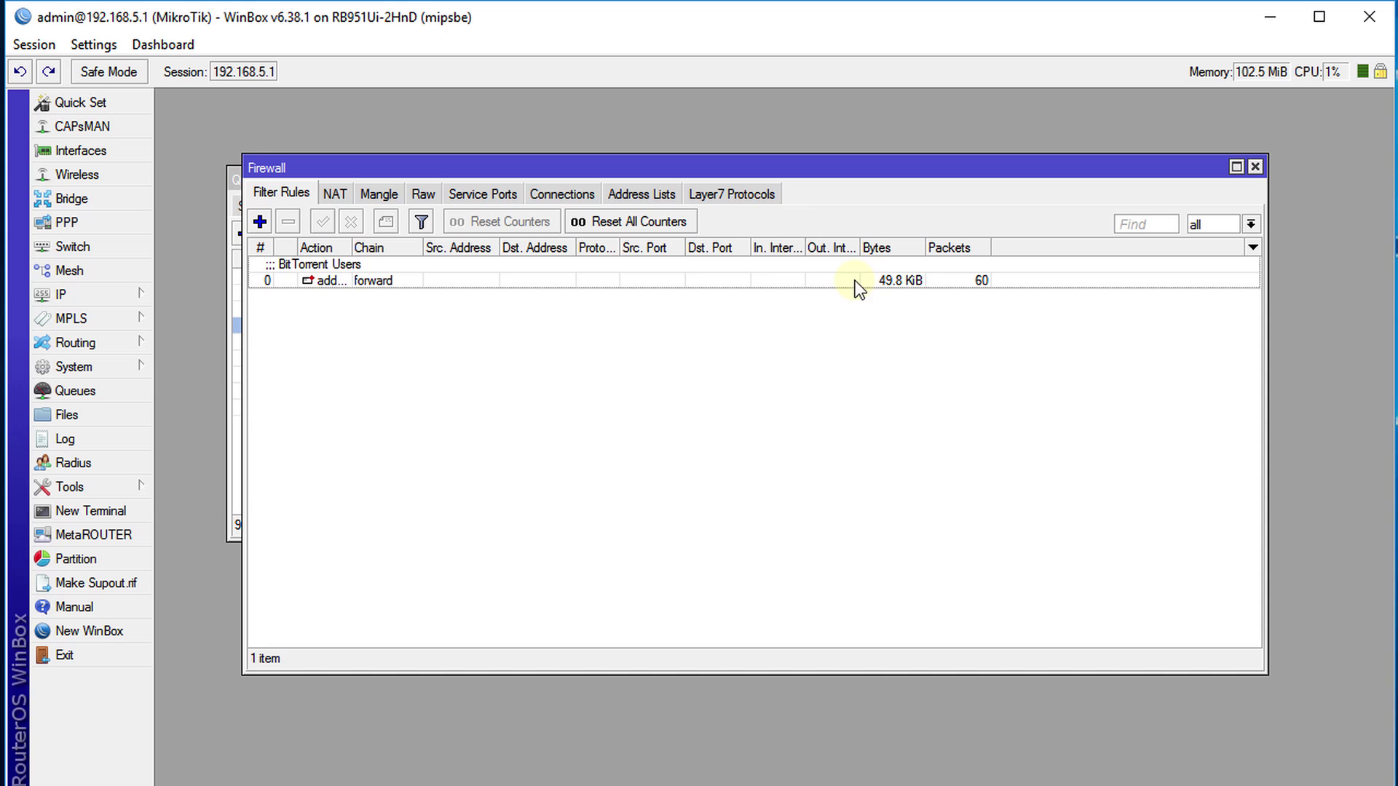
Check Connections and Address Lists, then reset the BitTorrent Users rule's counters to zero
click(566, 197)
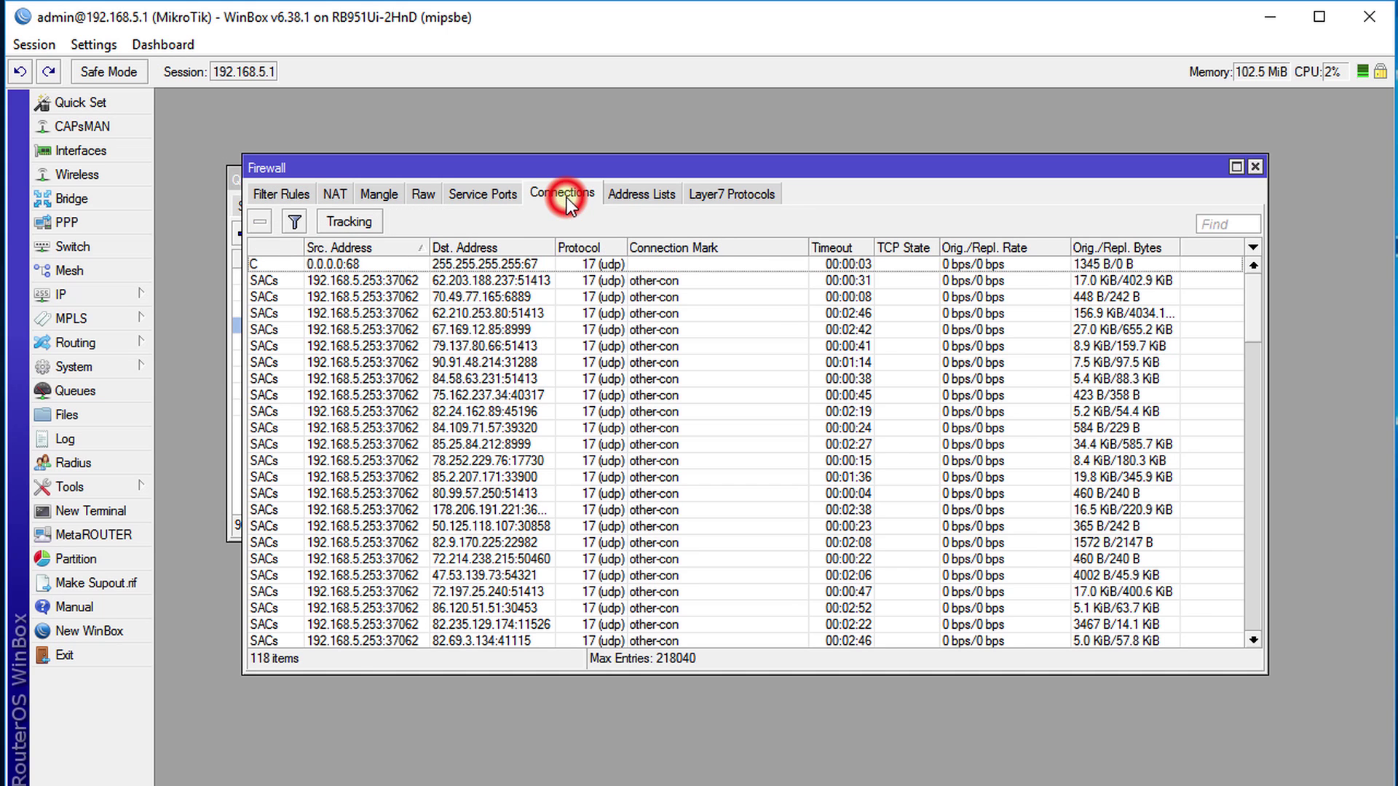
click(661, 194)
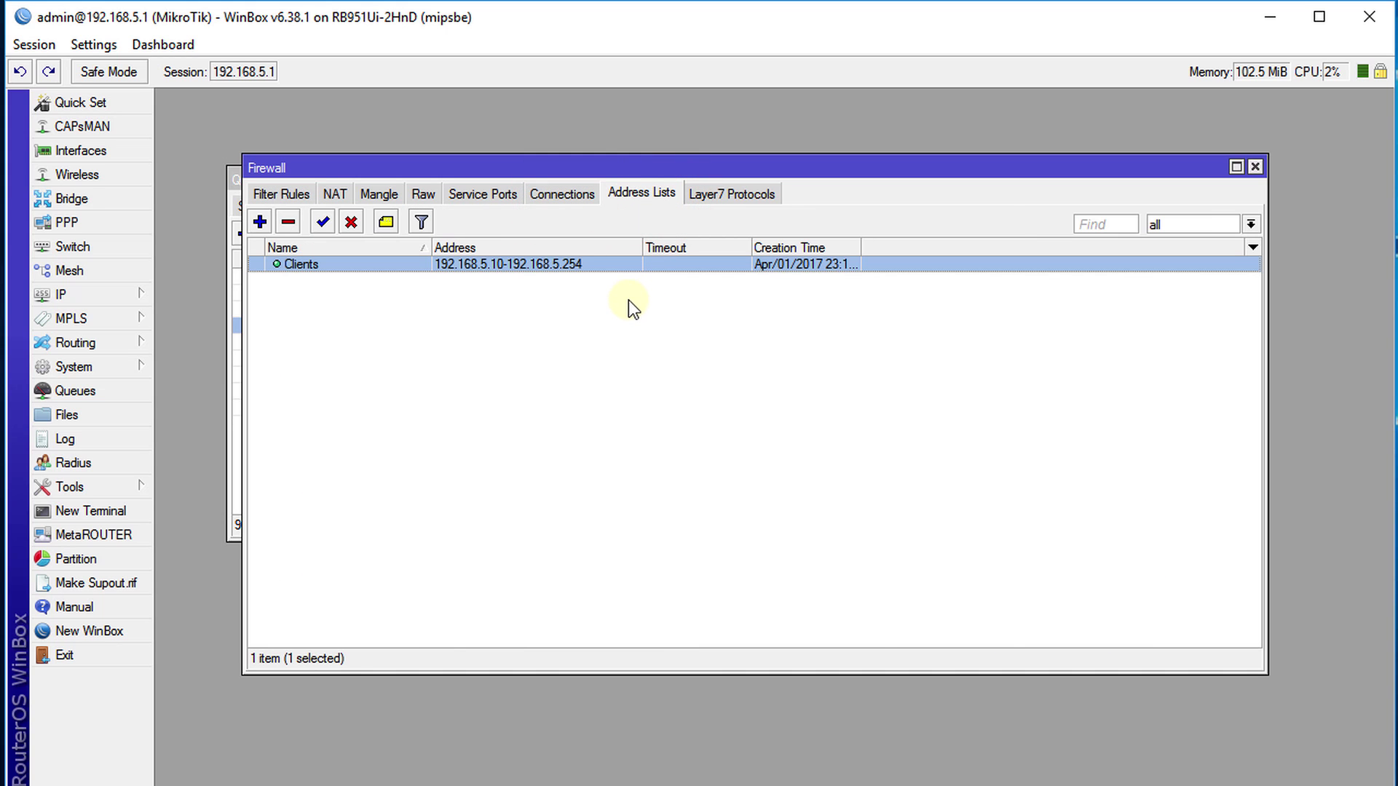
click(259, 194)
click(749, 281)
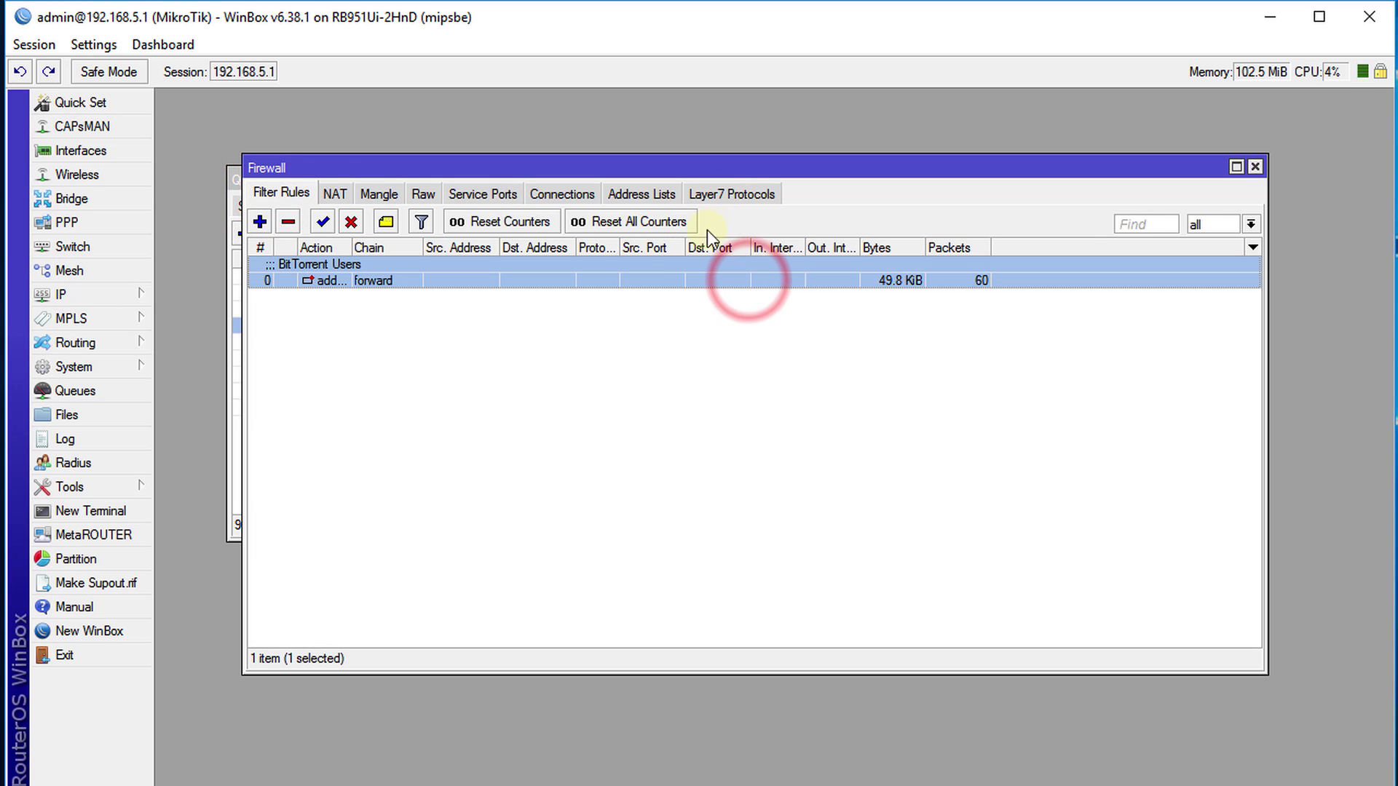
click(661, 222)
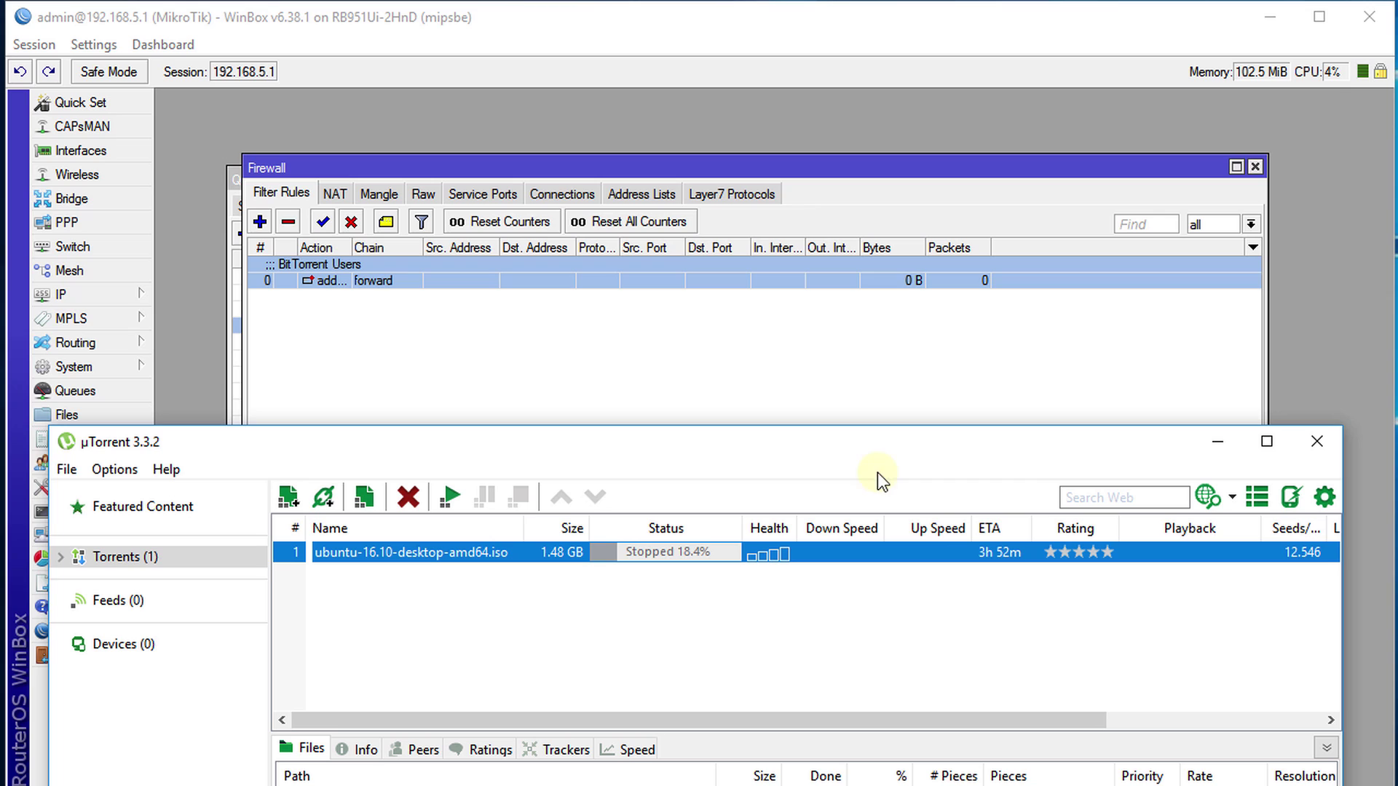
Restart the ubuntu torrent and check Address Lists for the new 192.168.5.253 BitTorrent Users entry
drag(870, 441, 884, 331)
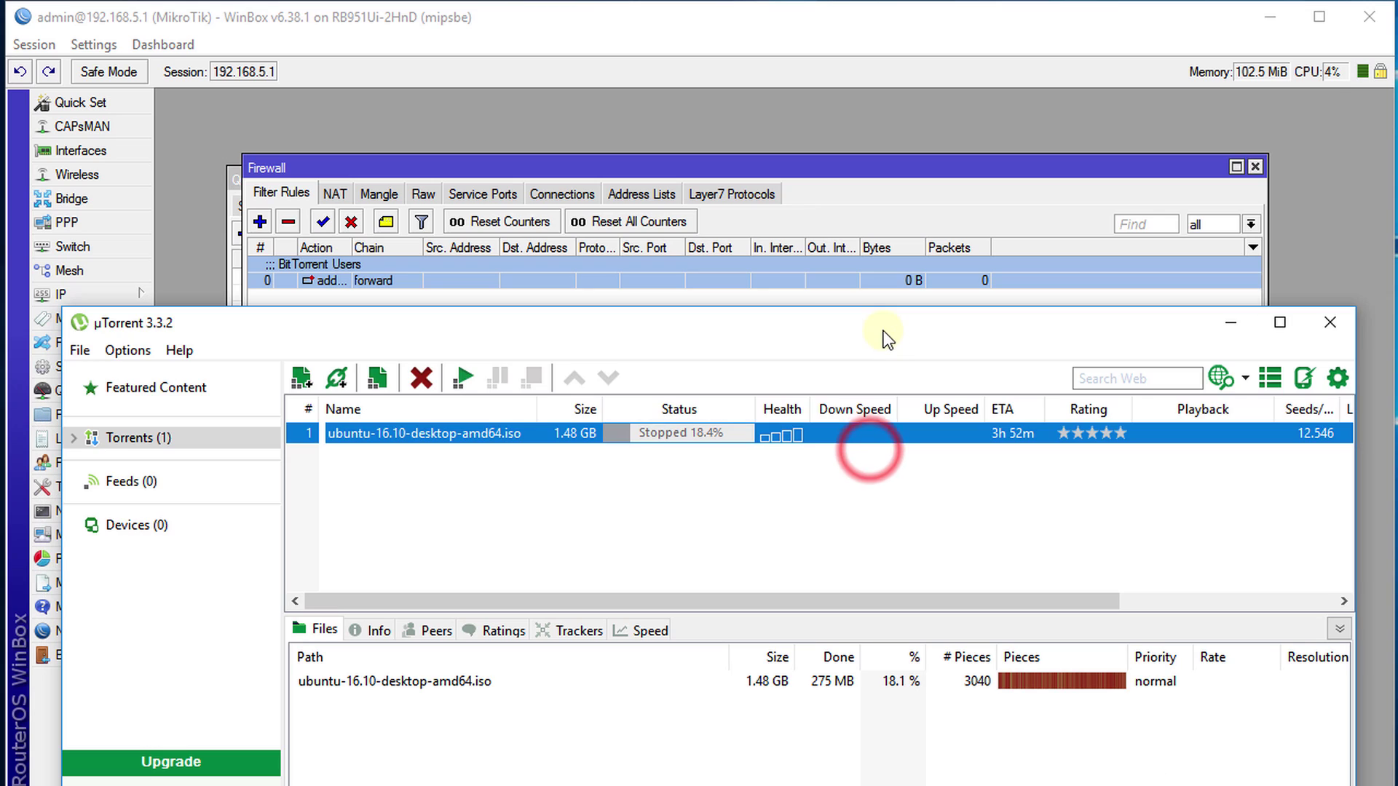
click(634, 437)
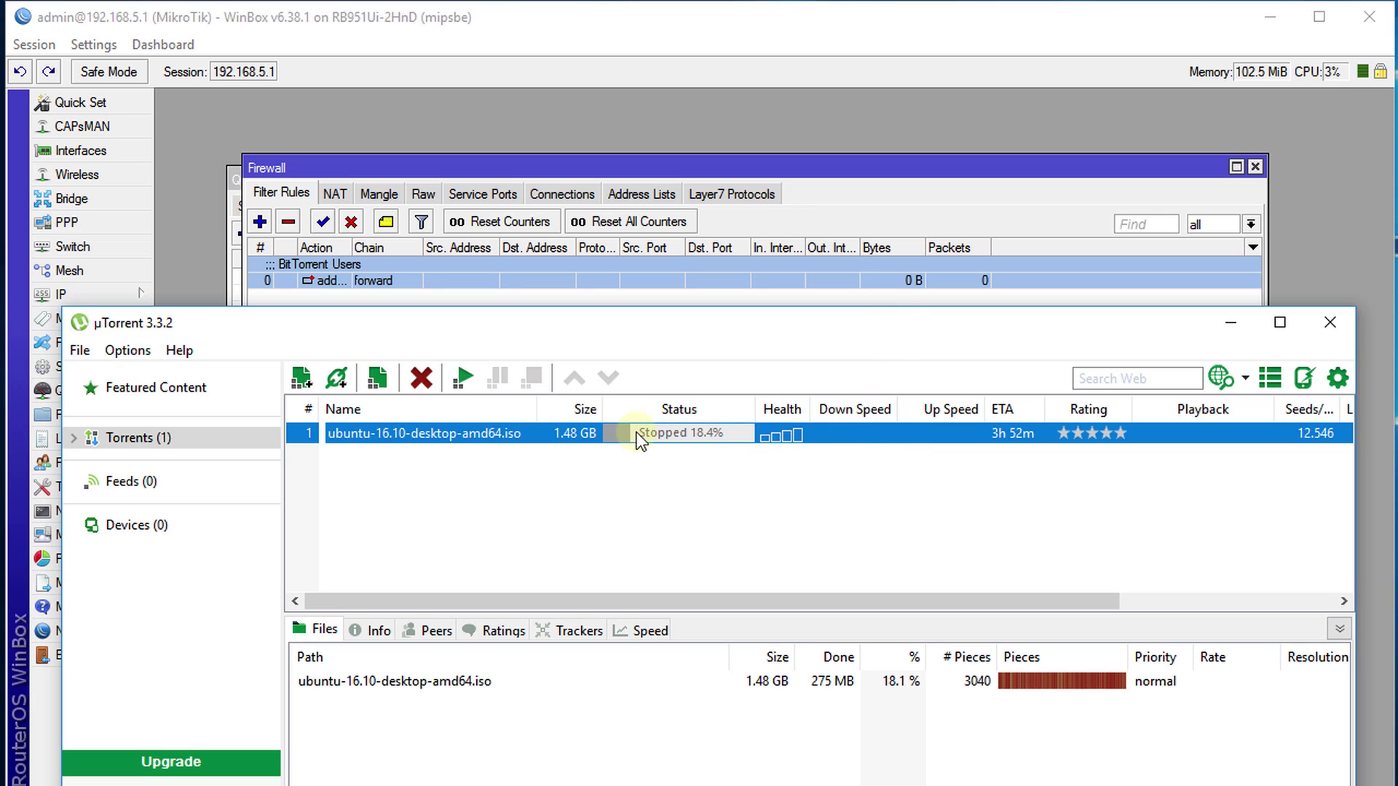
click(464, 377)
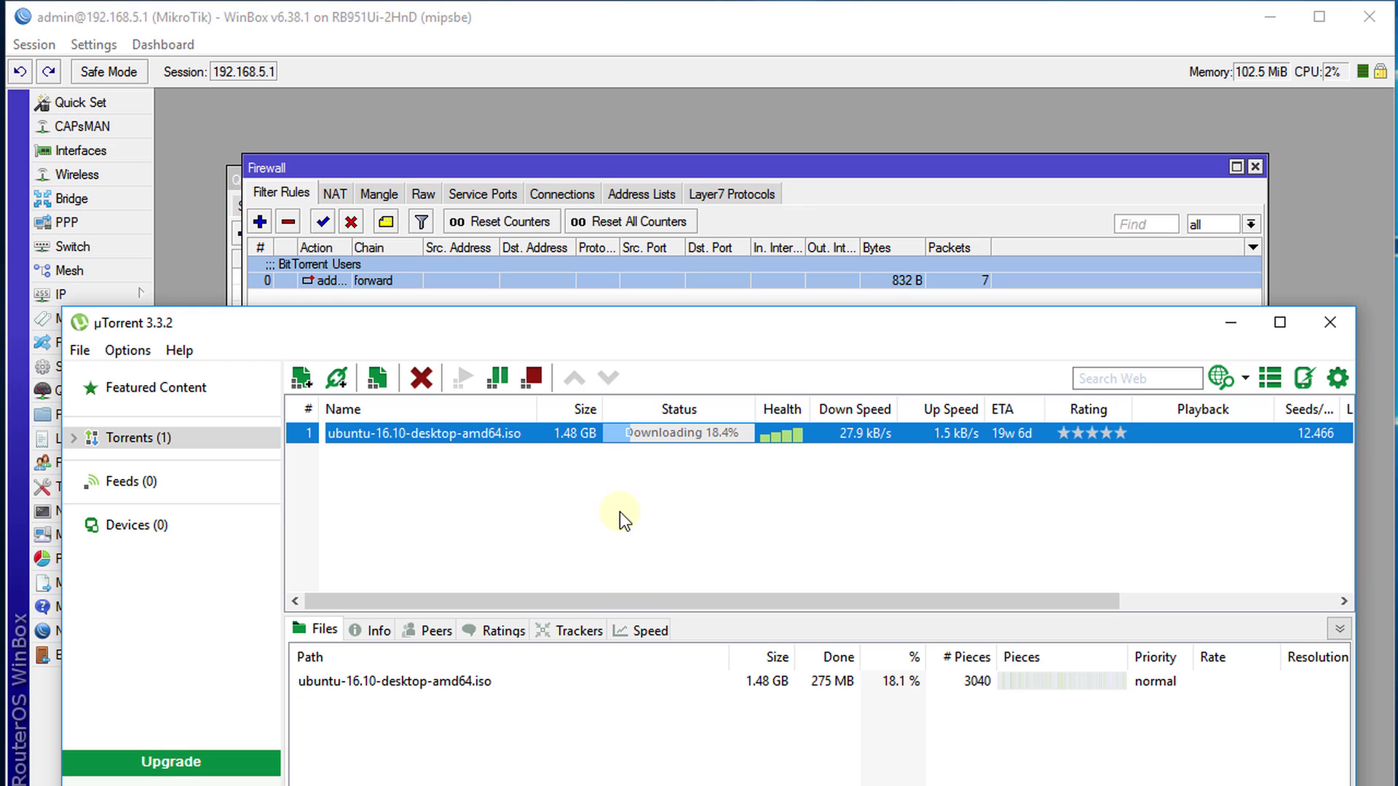
drag(1014, 322, 997, 457)
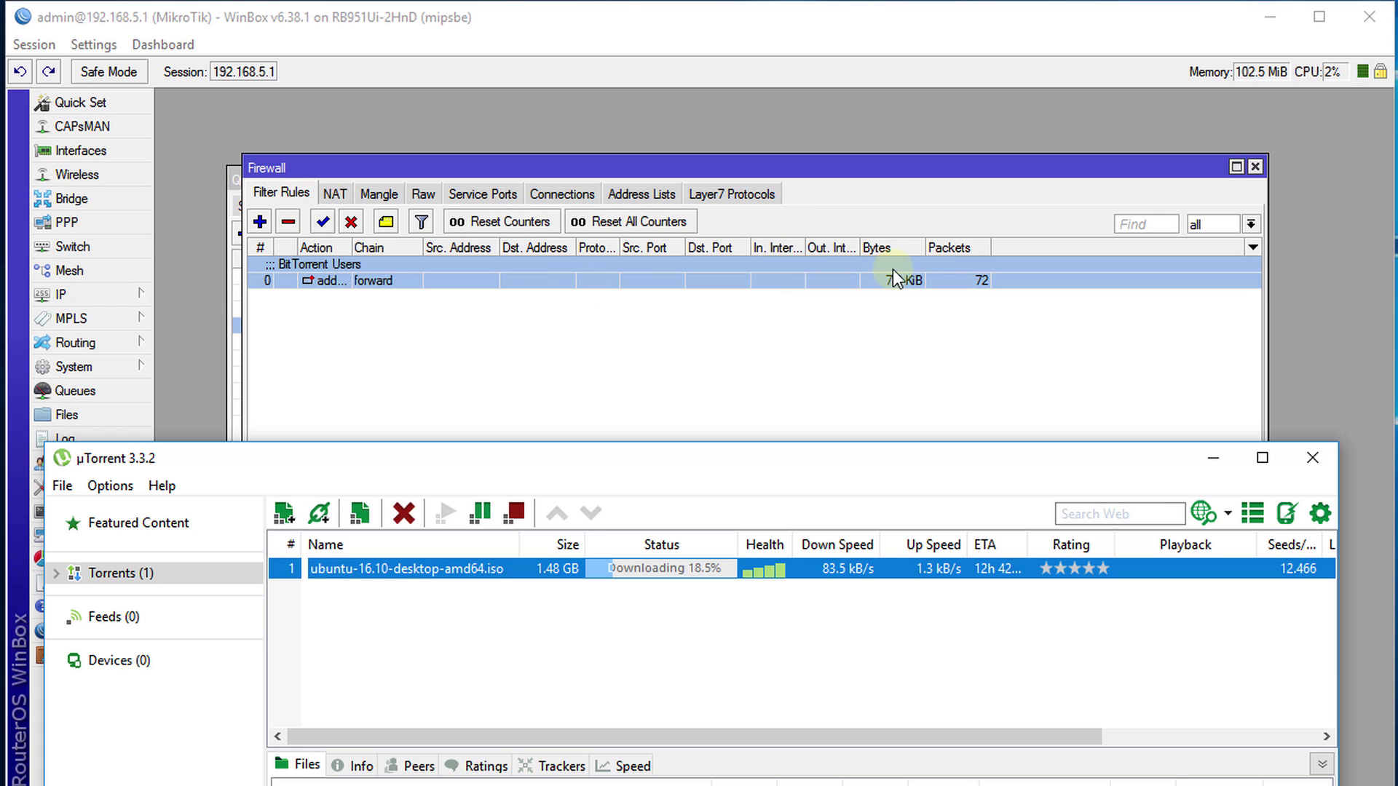
click(635, 194)
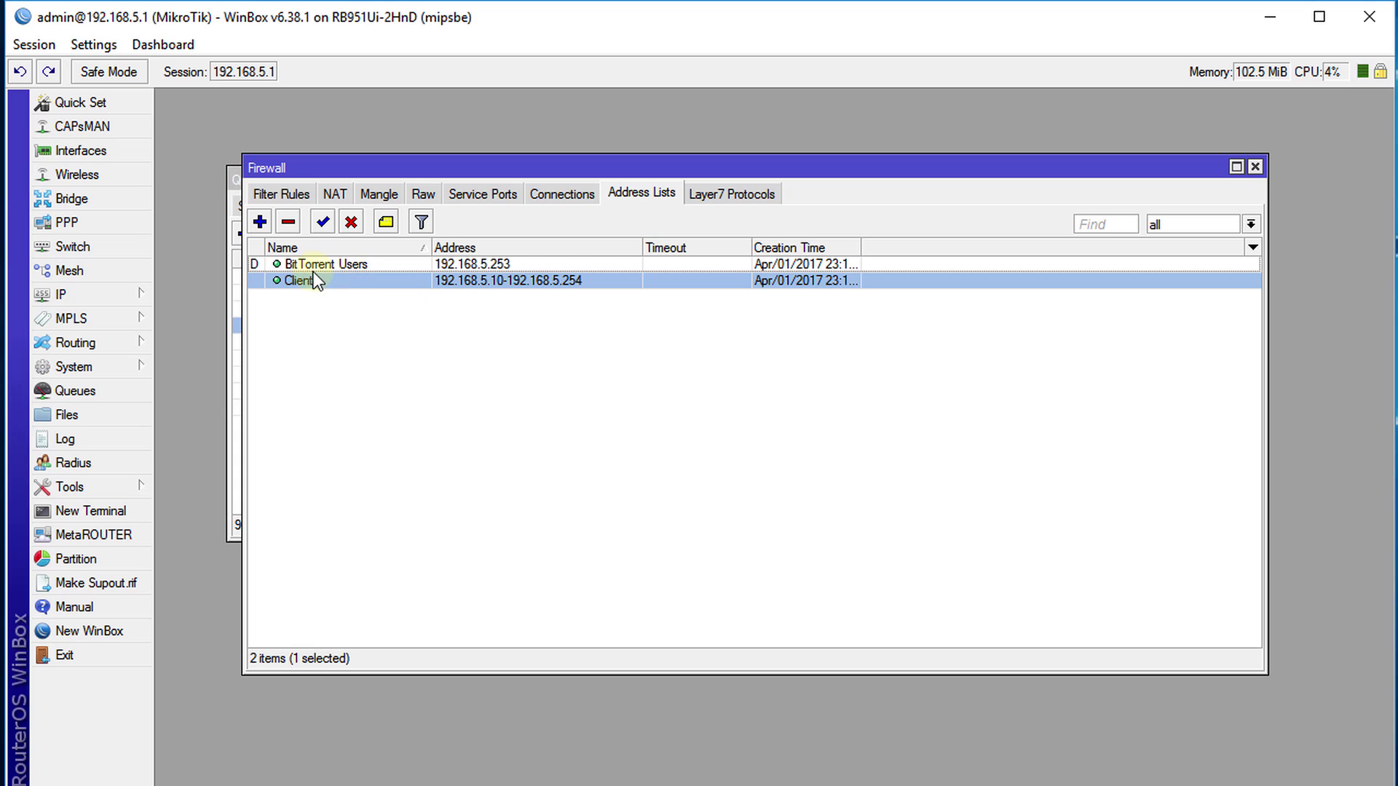
click(344, 315)
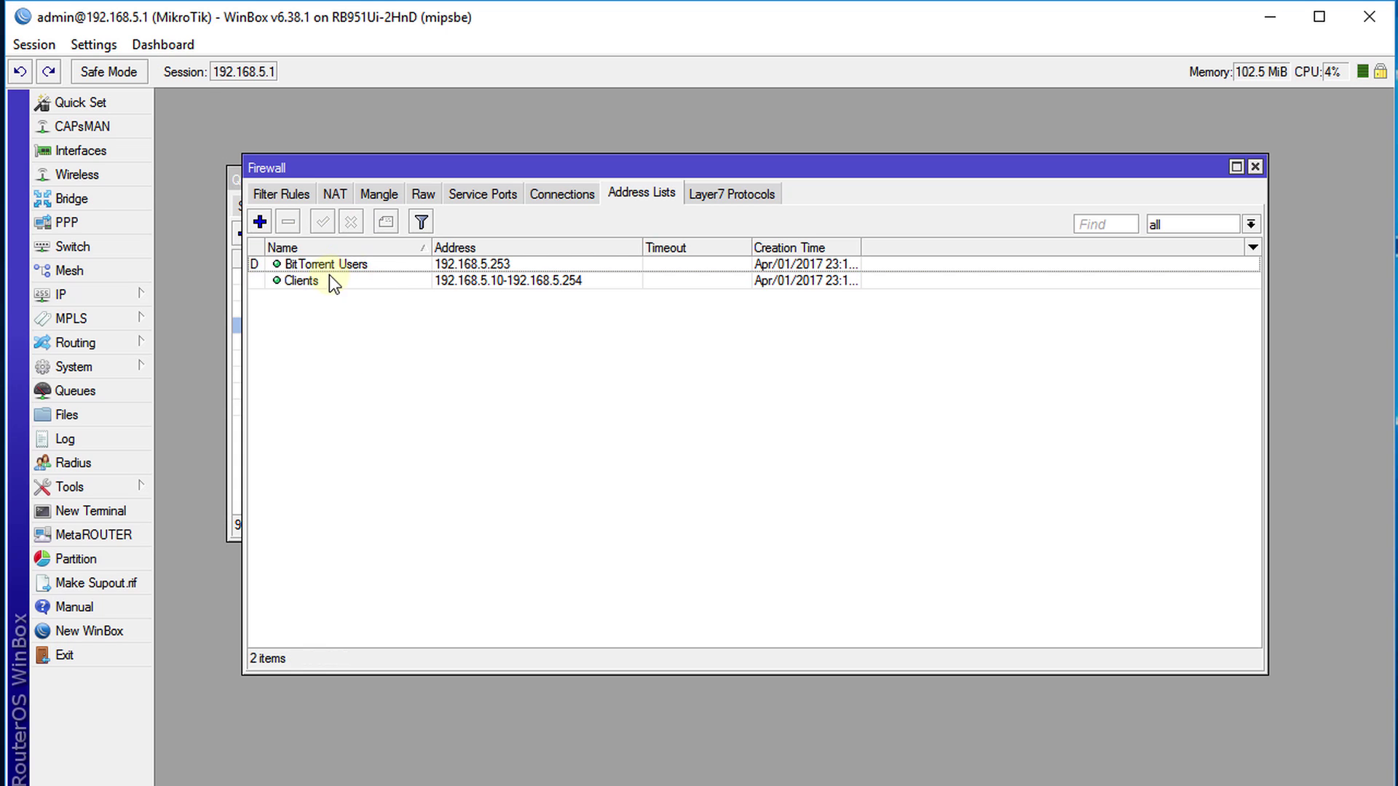
click(485, 265)
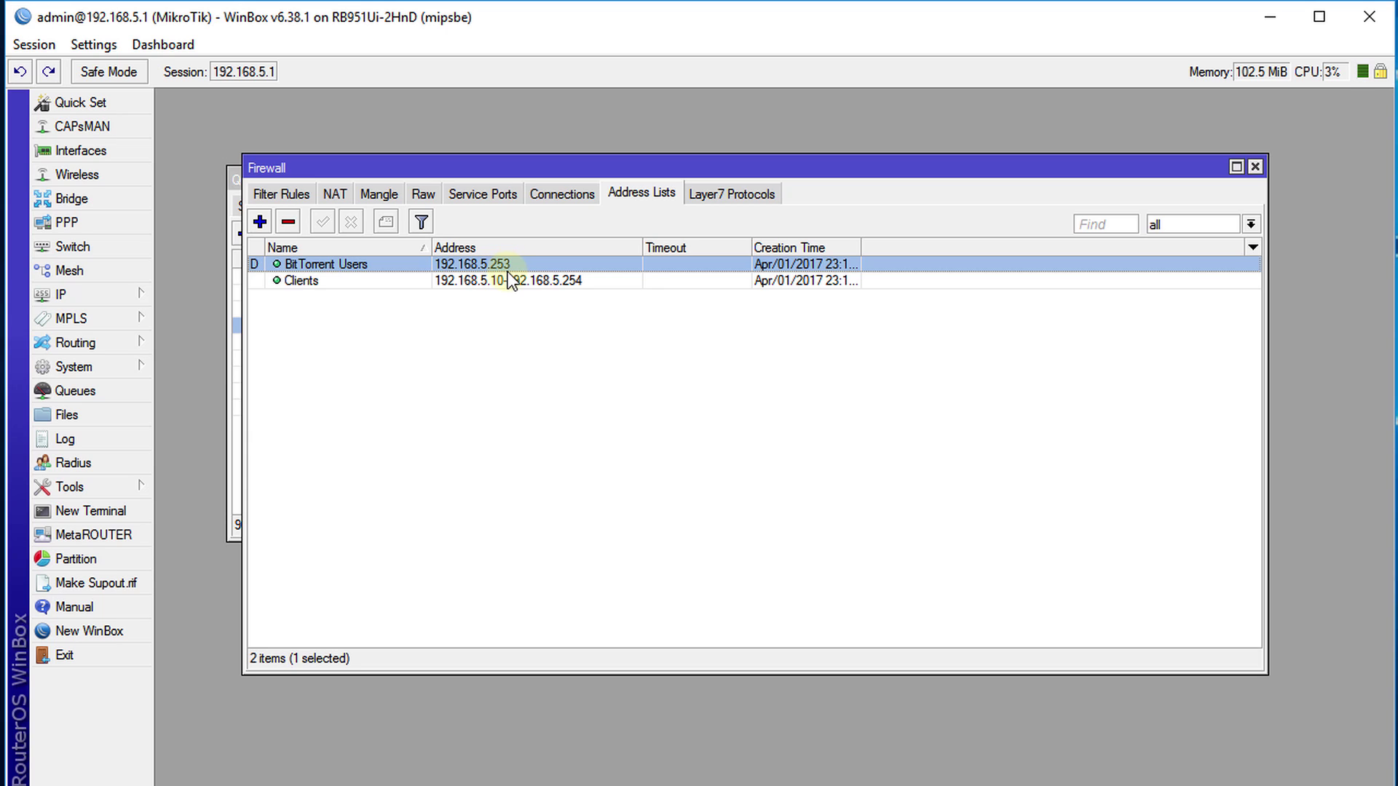
Open the DHCP Server leases and select the 192.168.5.253 lease caught by the rule
click(120, 291)
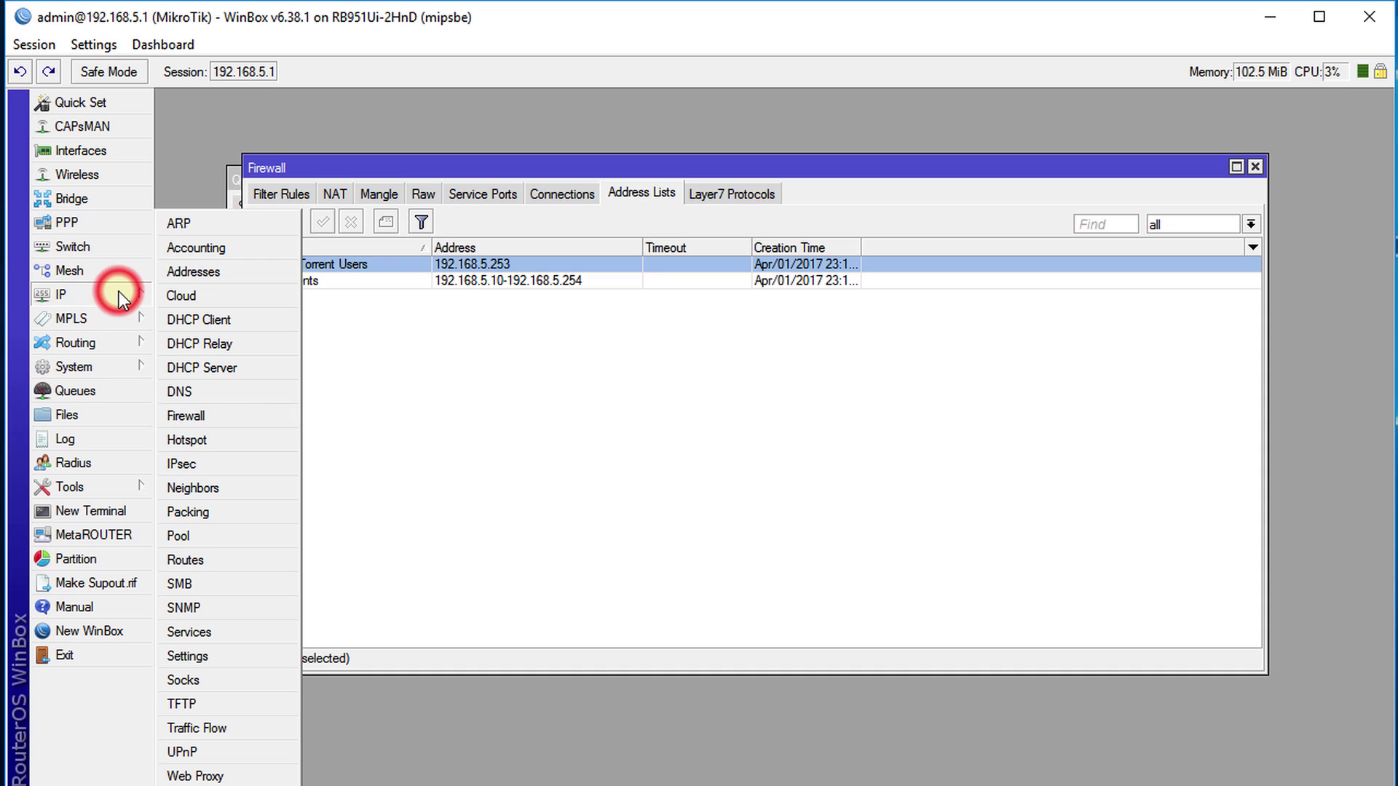
click(234, 367)
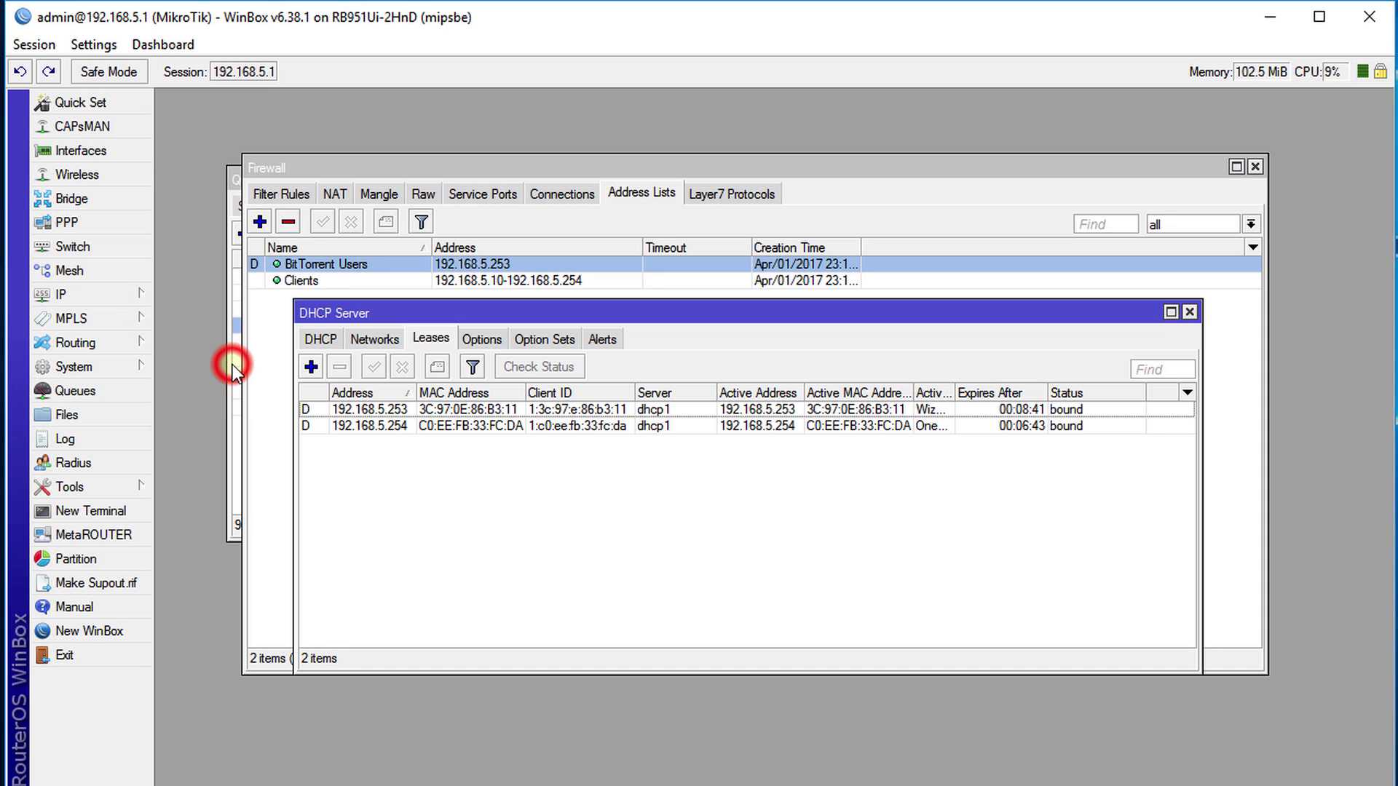
click(375, 409)
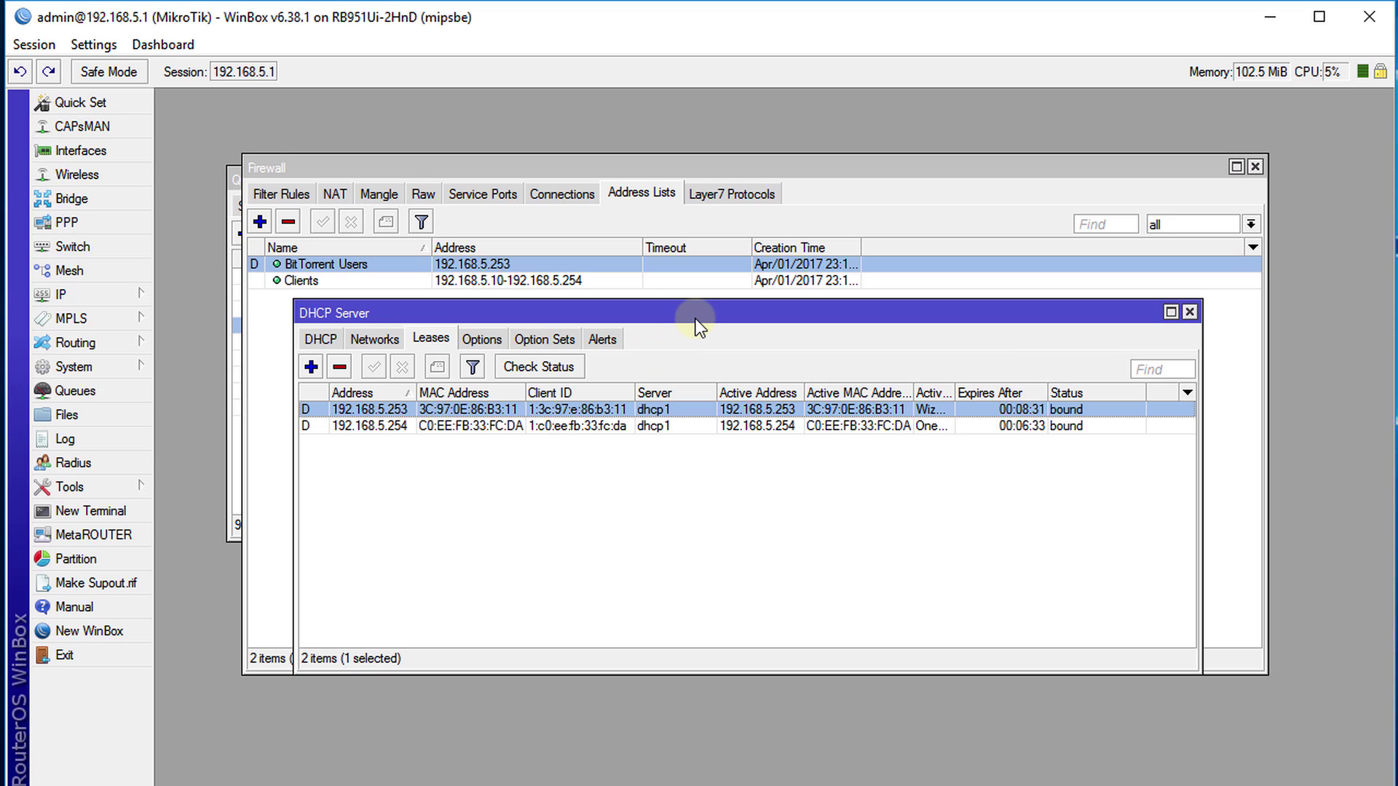
drag(695, 319, 697, 333)
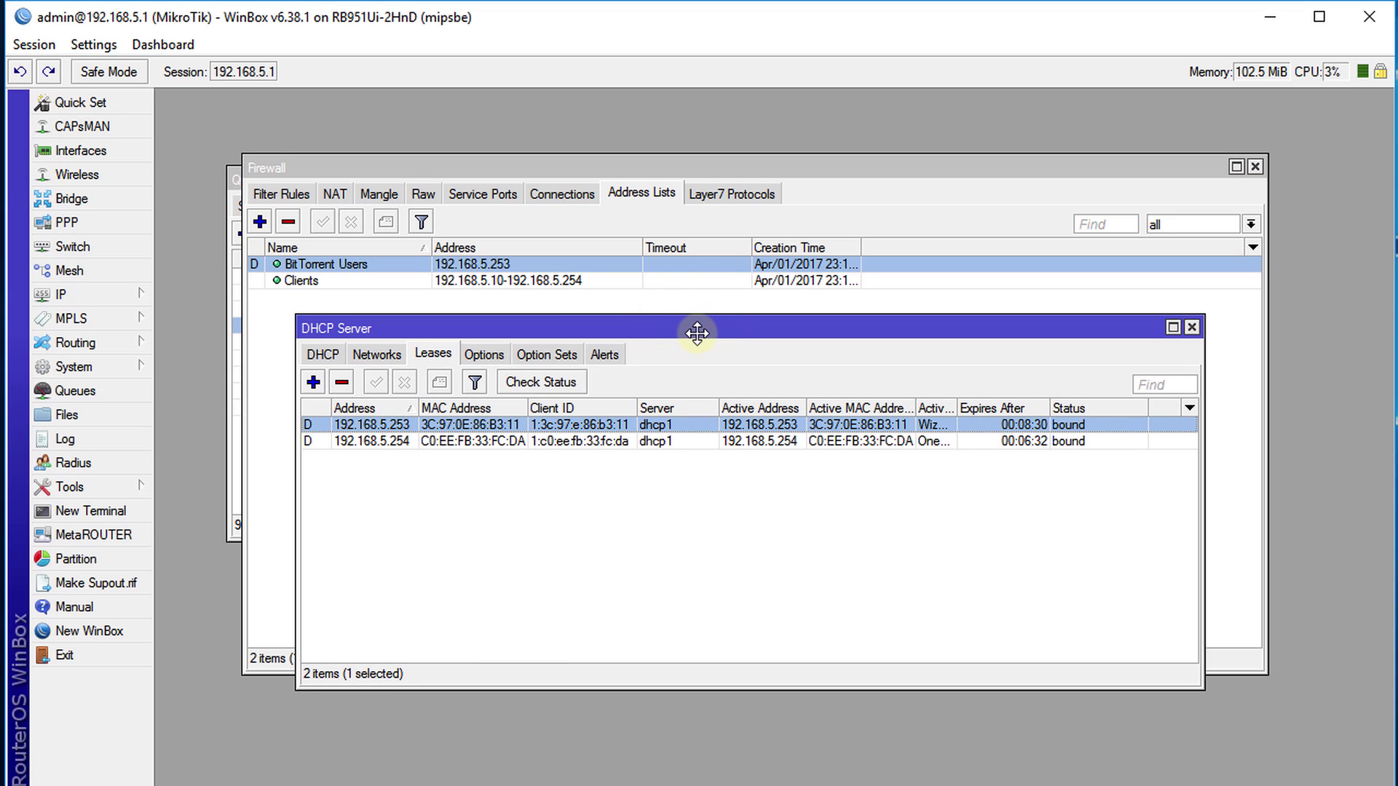